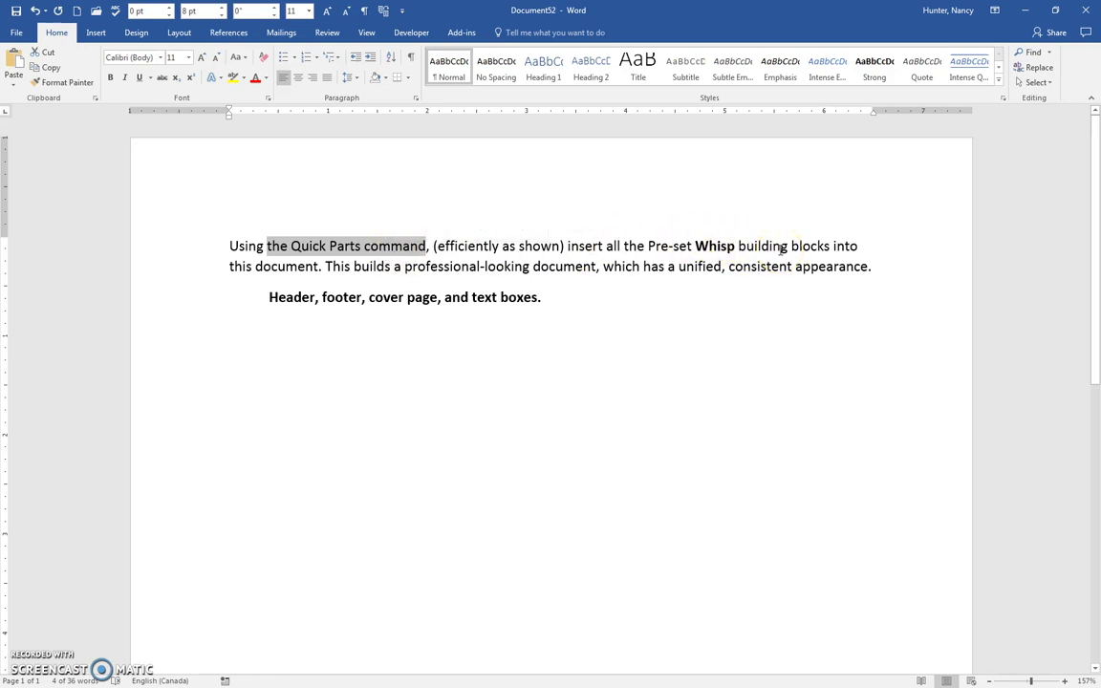
Open the Building Blocks Organizer from Insert > Quick Parts.
click(714, 246)
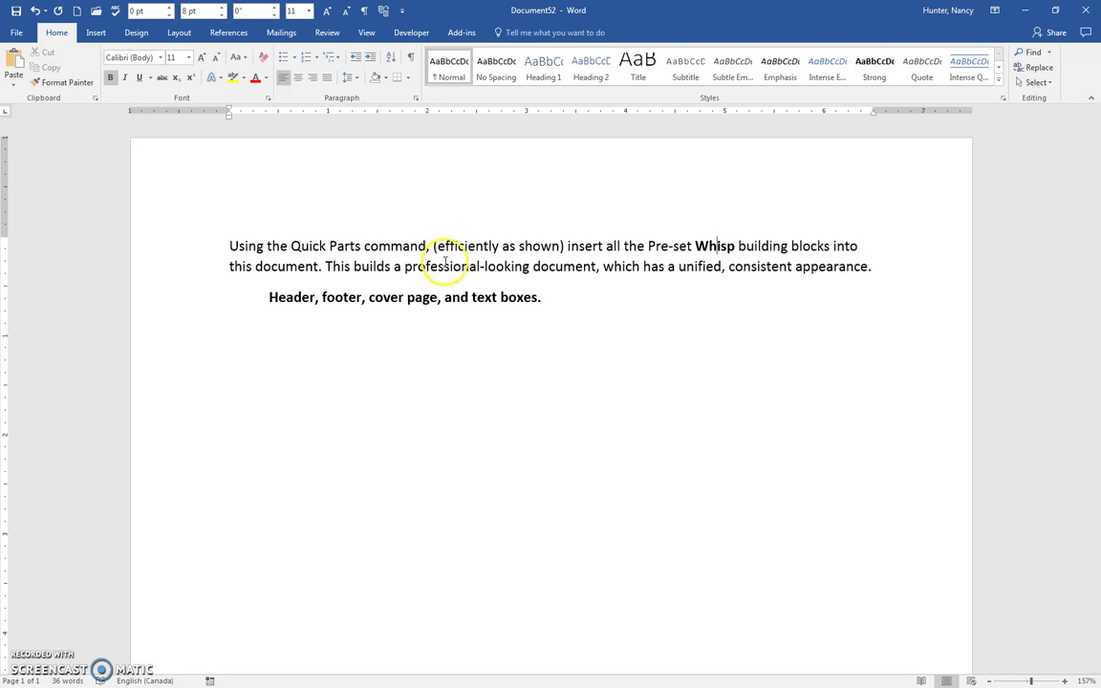
click(97, 32)
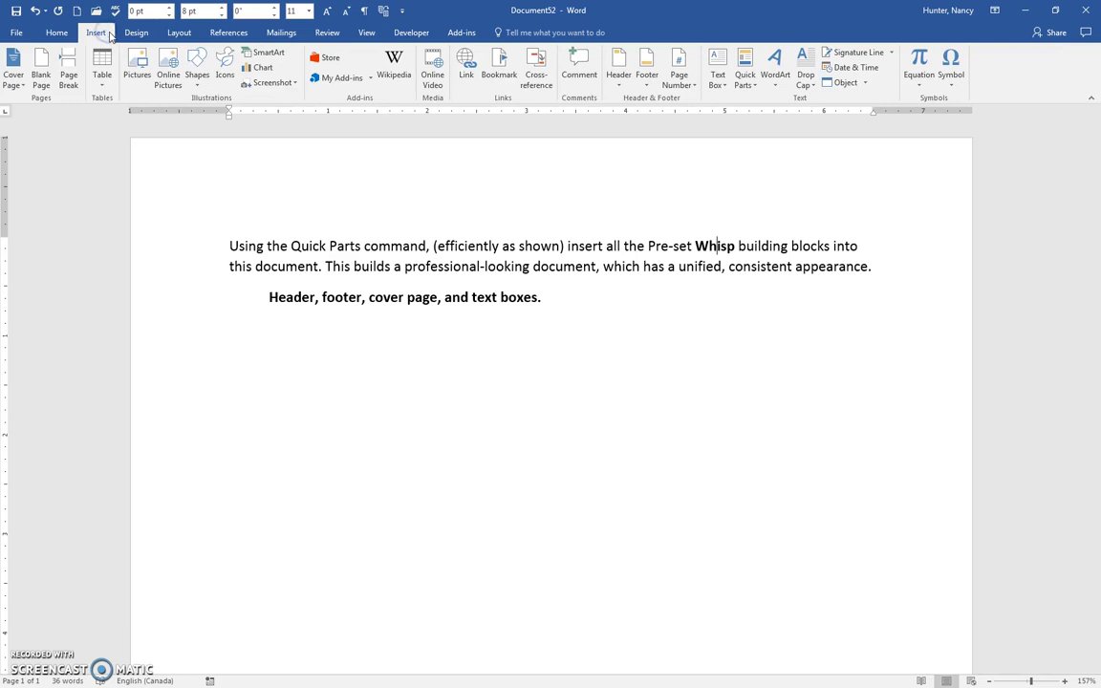
click(746, 81)
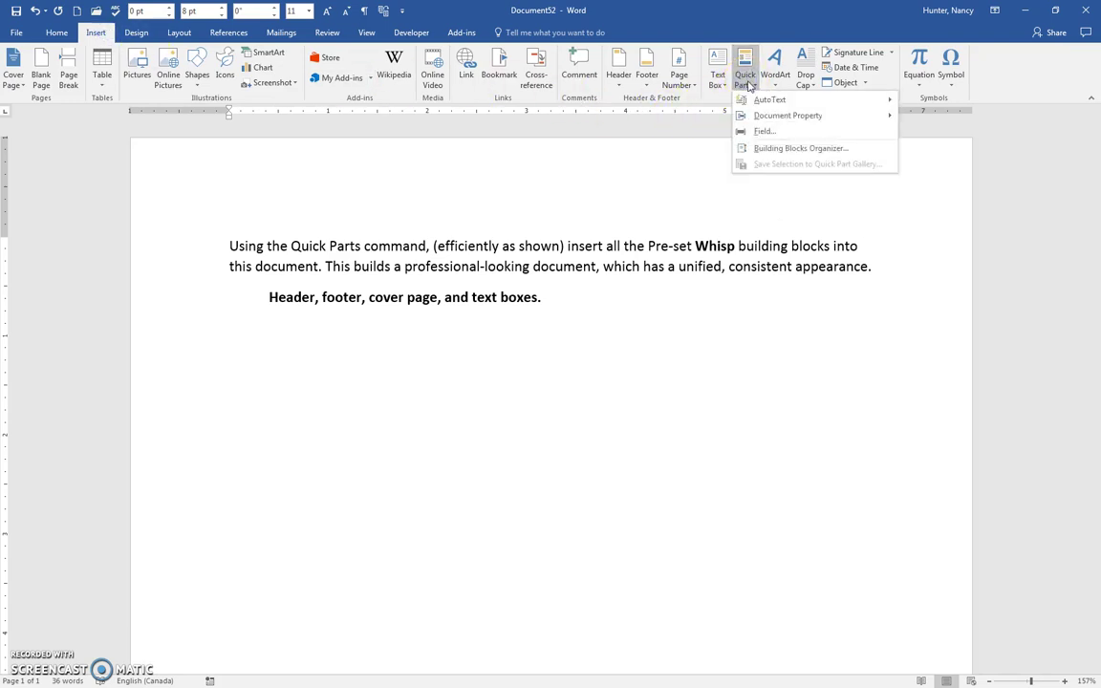
click(782, 148)
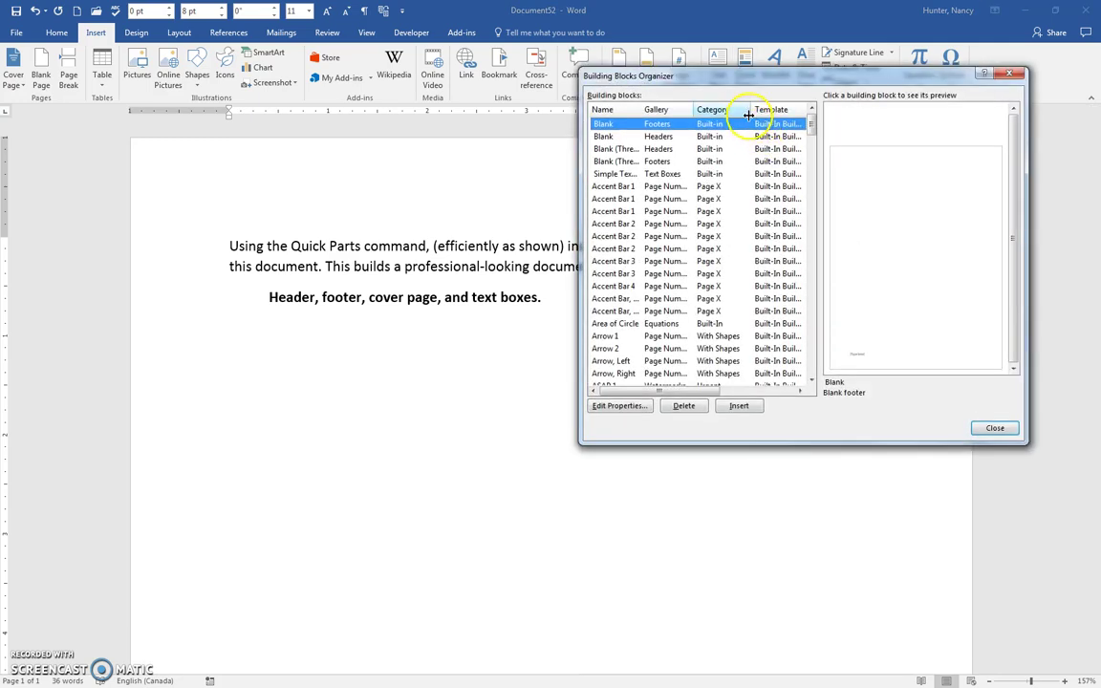
Widen the Name, Gallery and Category columns so full block names are readable.
drag(748, 115, 765, 110)
drag(695, 108, 717, 109)
drag(644, 109, 682, 106)
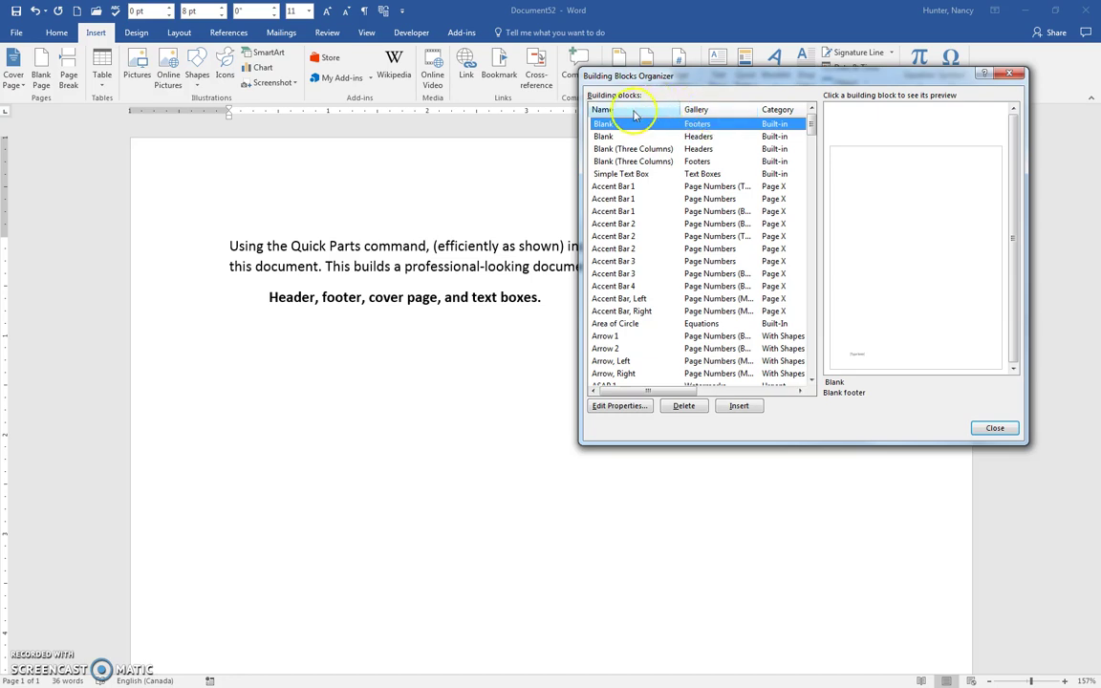
Sort the list by Gallery and select the Whisp entry under Cover Pages to preview it.
click(708, 112)
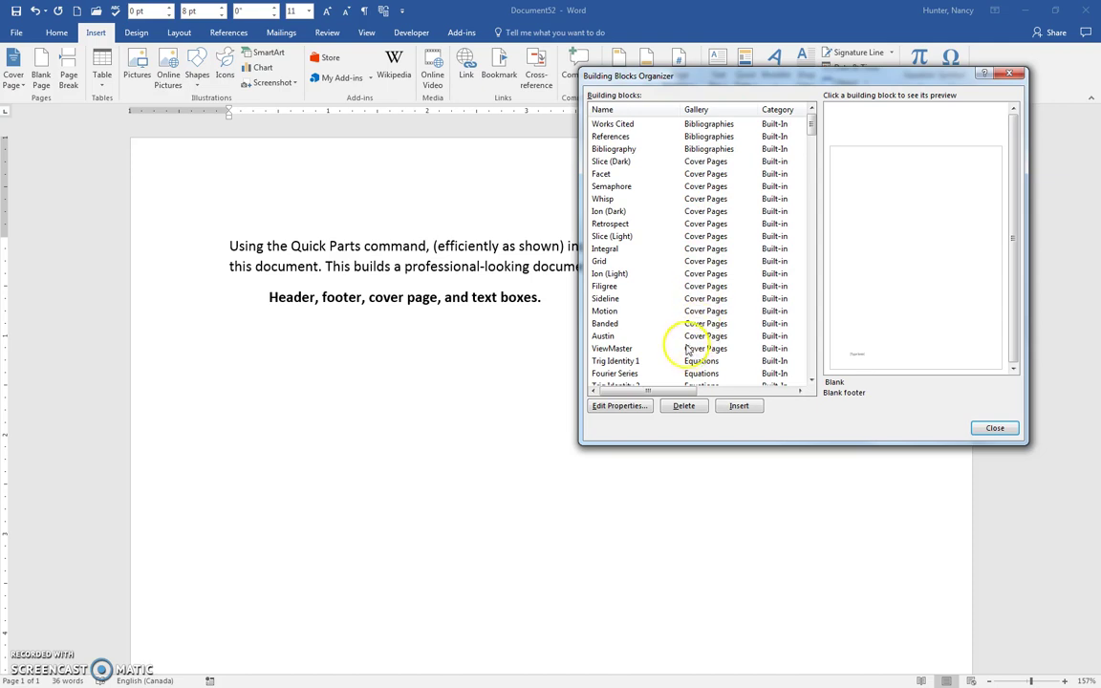
click(599, 199)
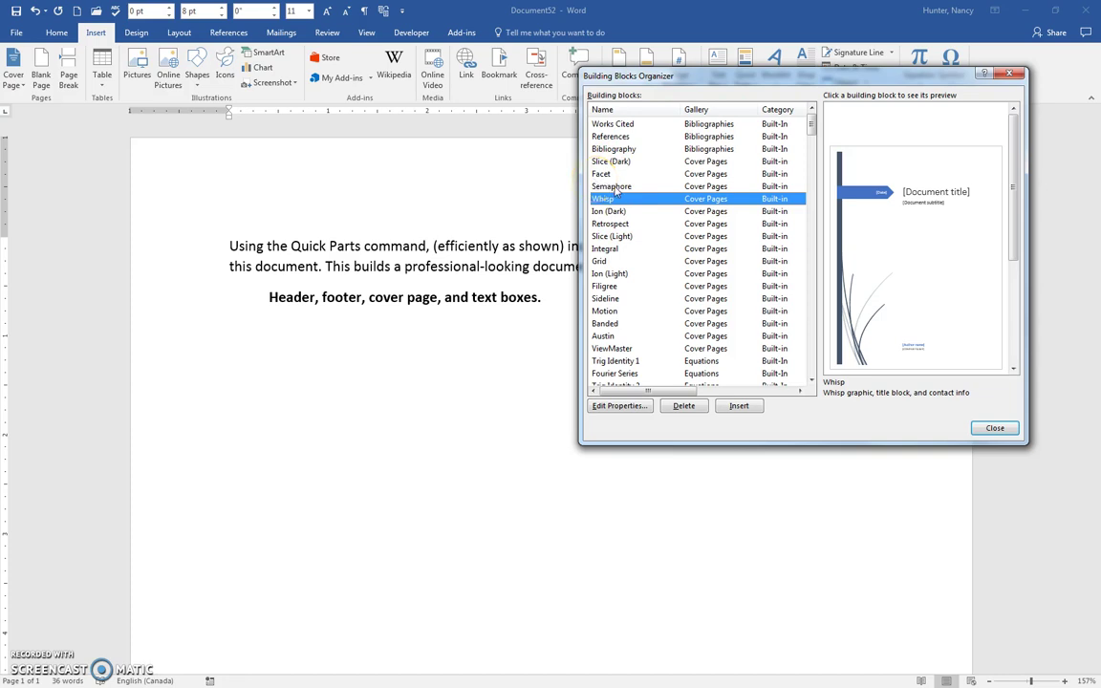
Sort by Name, compare the Whisp Sidebar with the Whisp cover page, and select Whisp (Cover Pages).
click(621, 113)
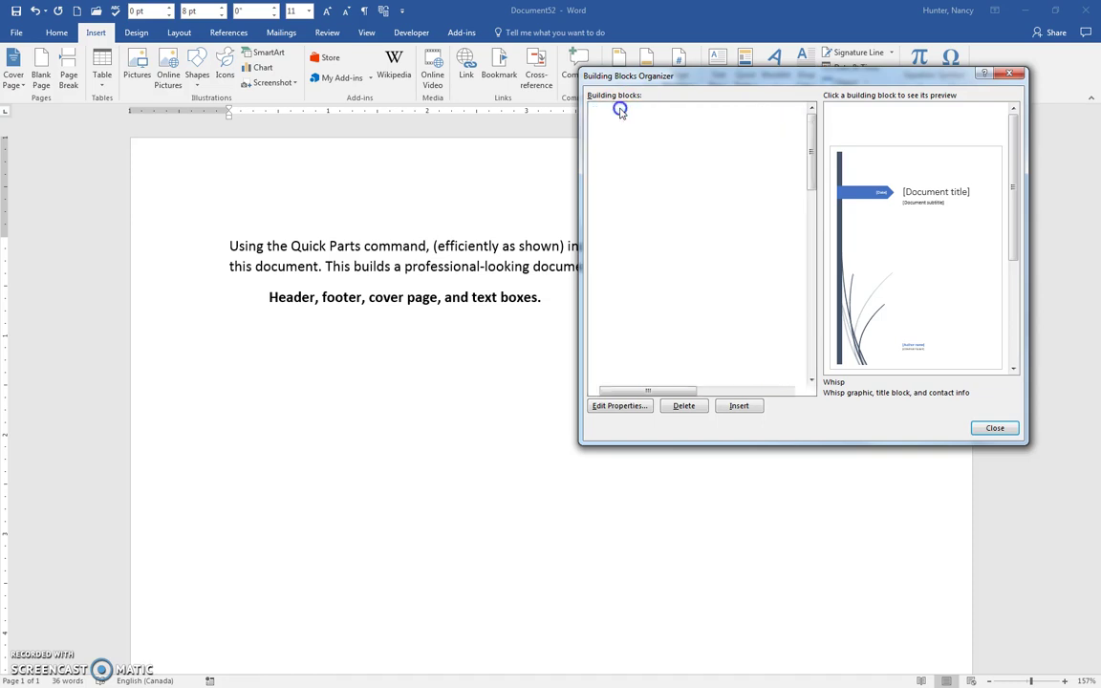
click(811, 127)
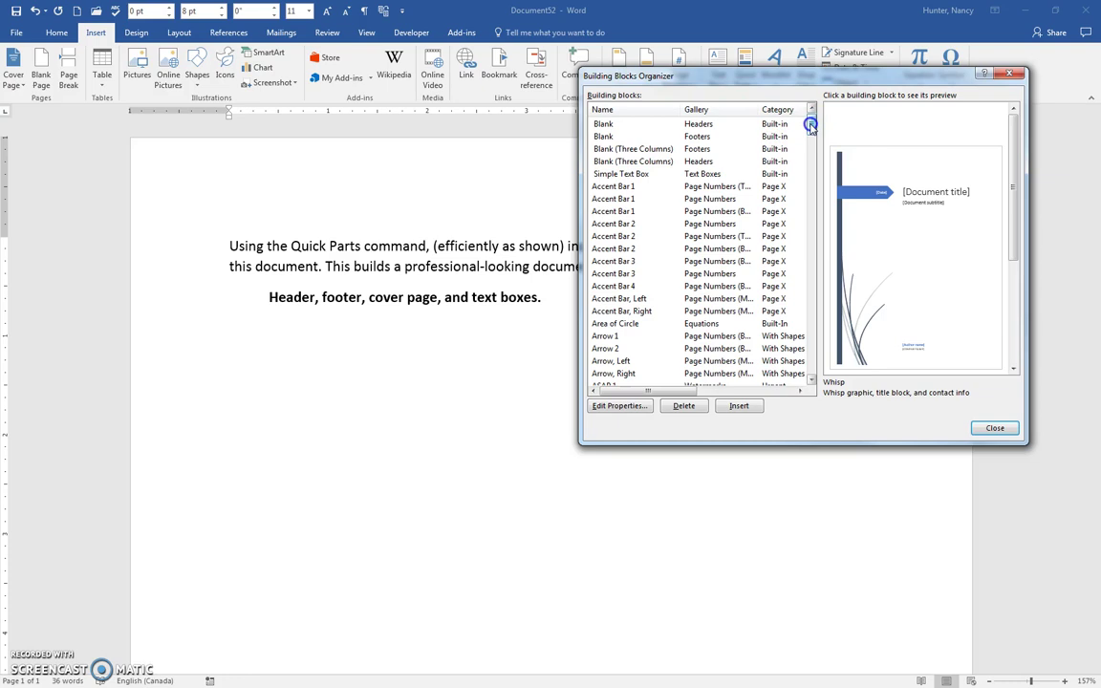
drag(810, 125, 813, 369)
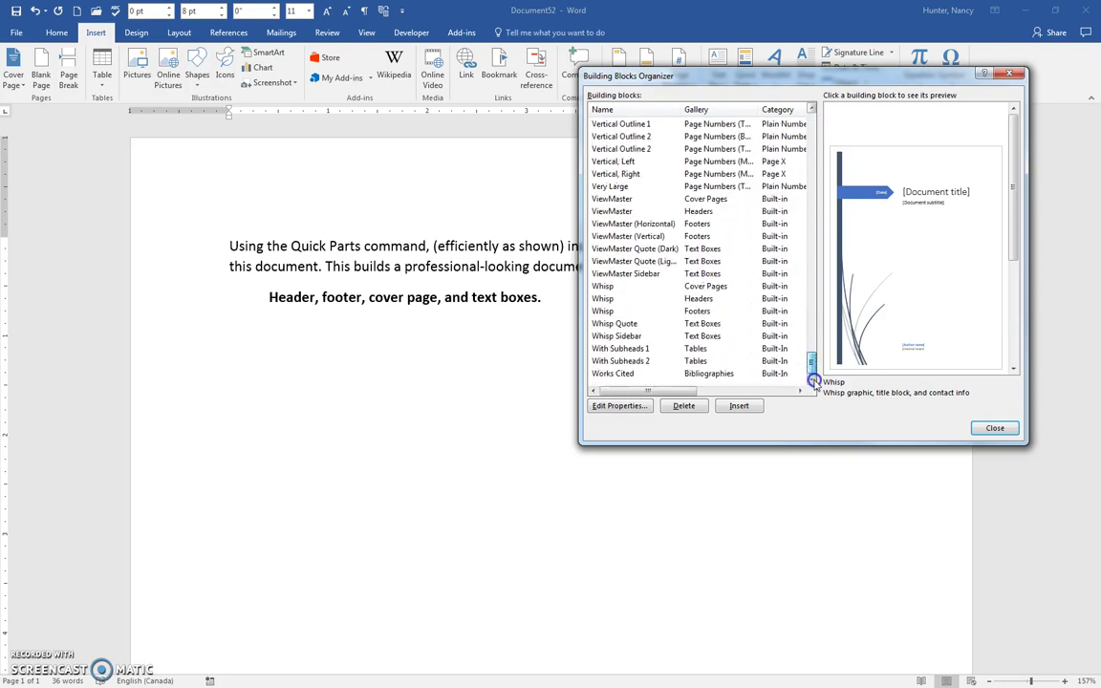
click(615, 288)
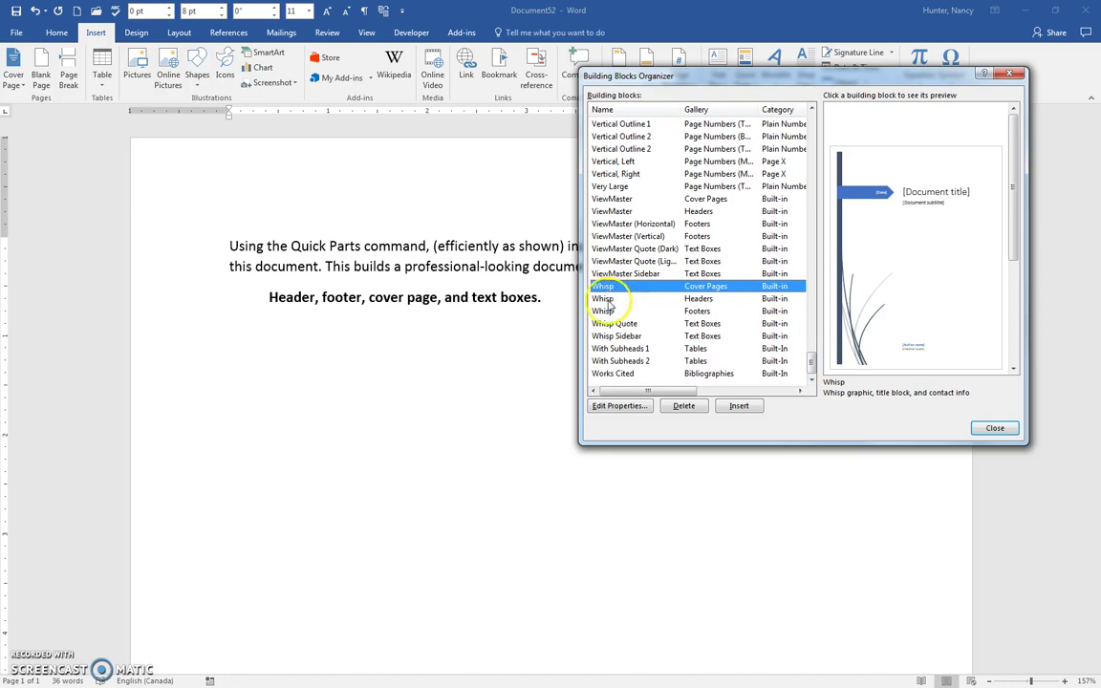
click(606, 337)
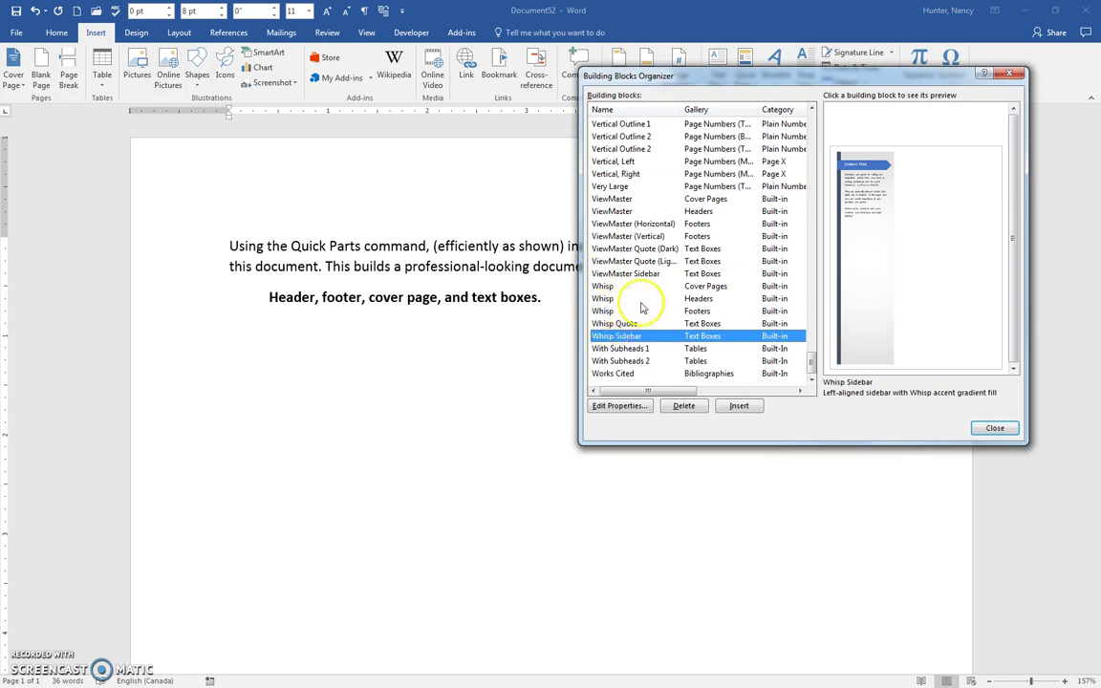
click(604, 286)
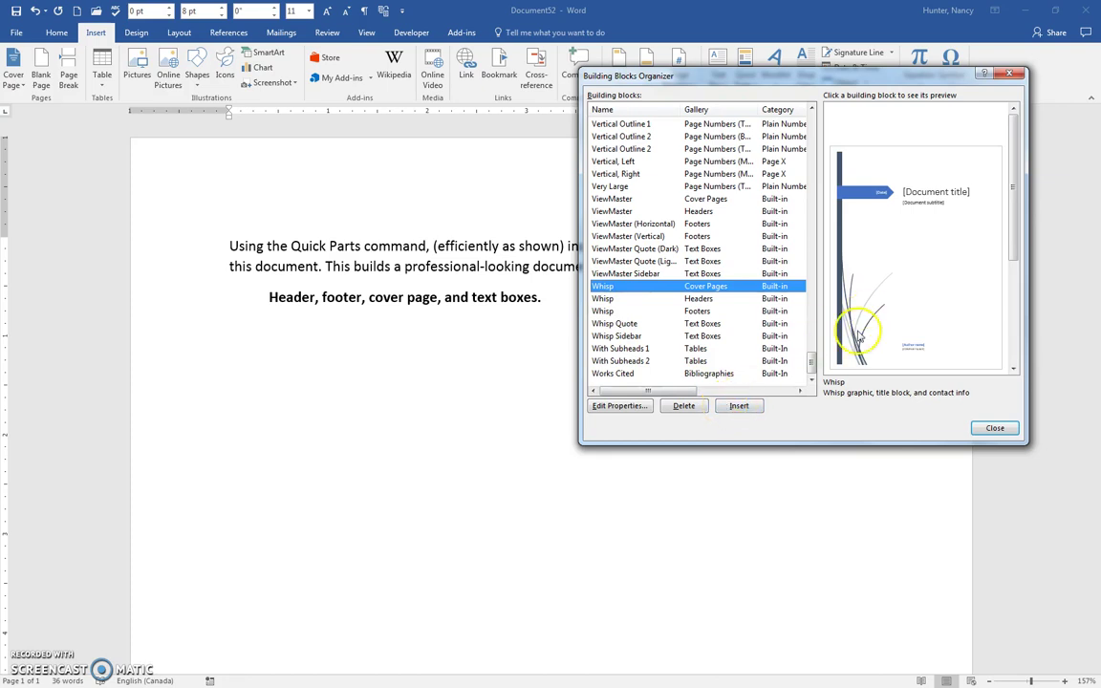
Insert the Whisp cover page and place the cursor after the last line on page 2.
click(739, 407)
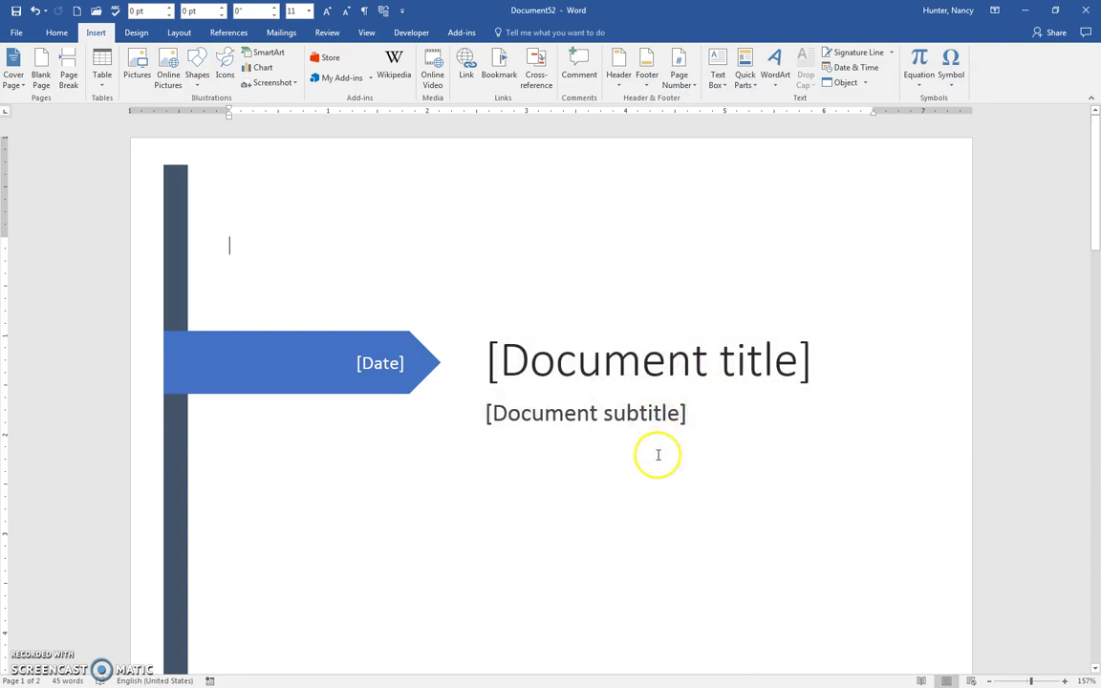
scroll(658, 456, down, 3)
ctrl+scroll(659, 456, down, 7)
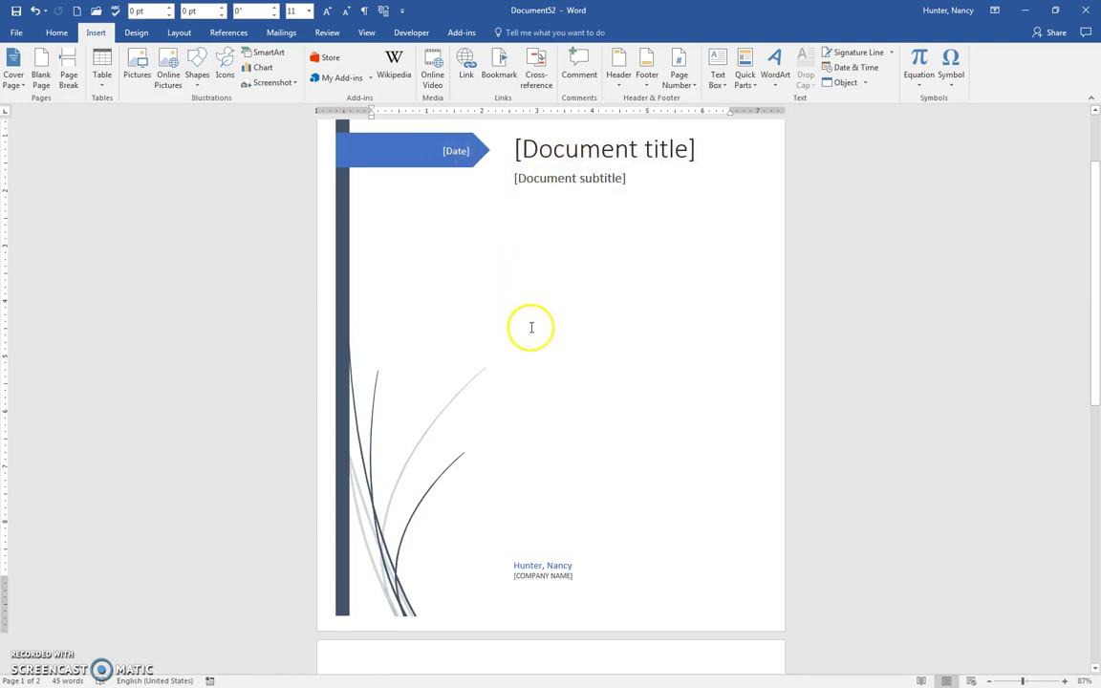
scroll(550, 365, down, 3)
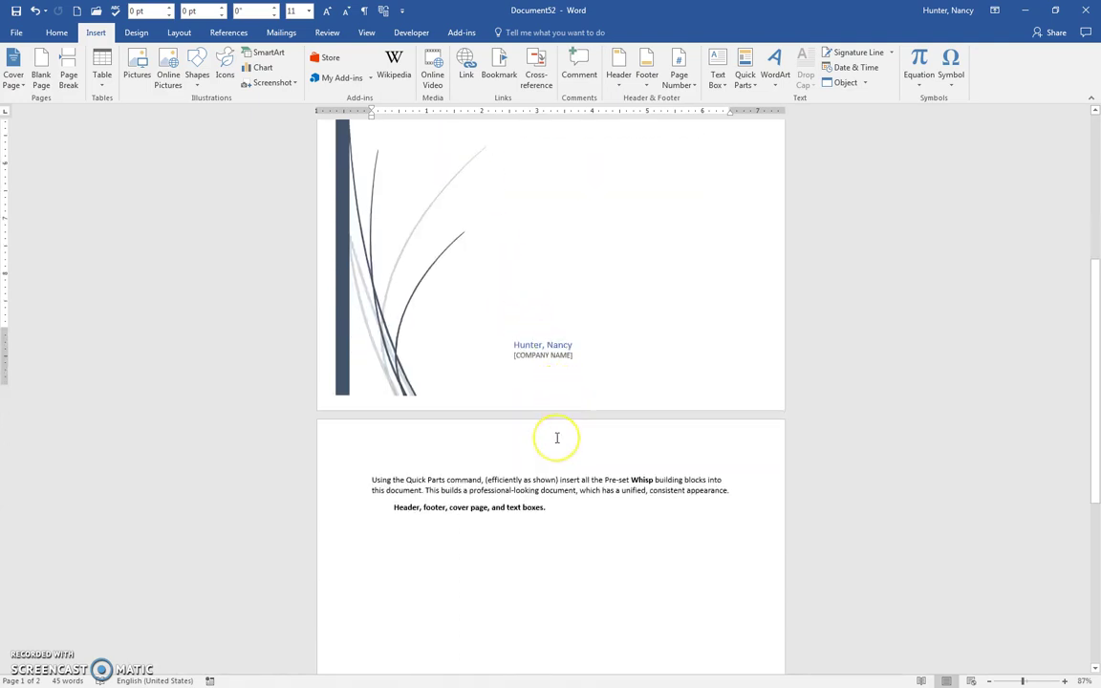
scroll(556, 437, down, 1)
click(547, 425)
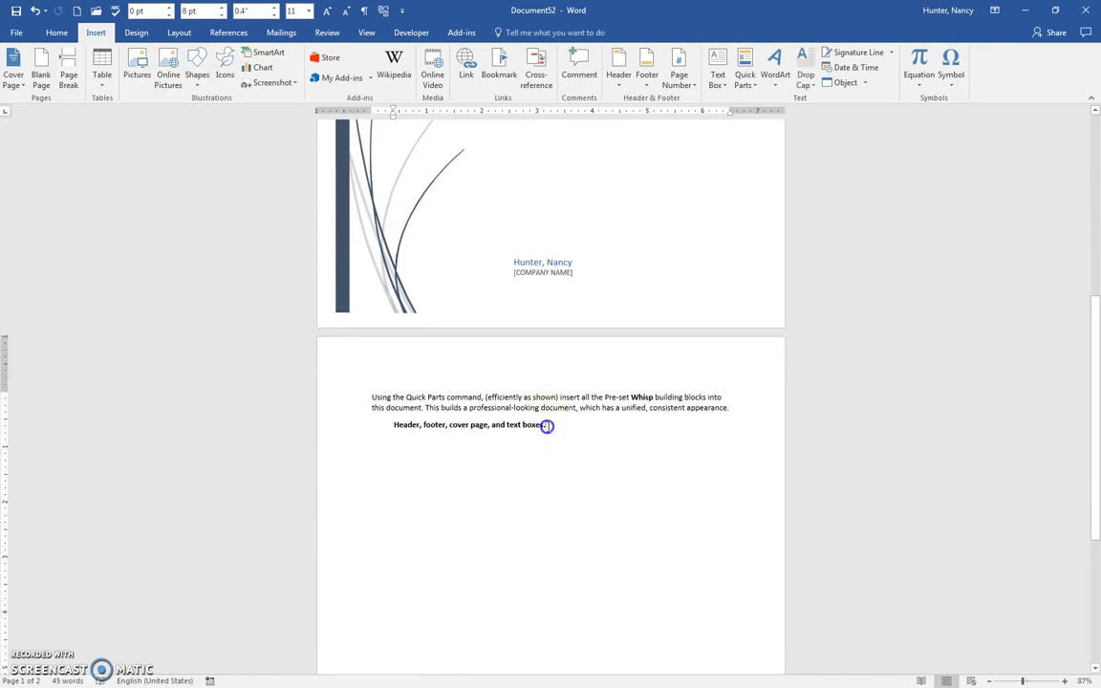
Insert the Whisp (Headers) block from the Building Blocks Organizer.
click(743, 81)
click(748, 146)
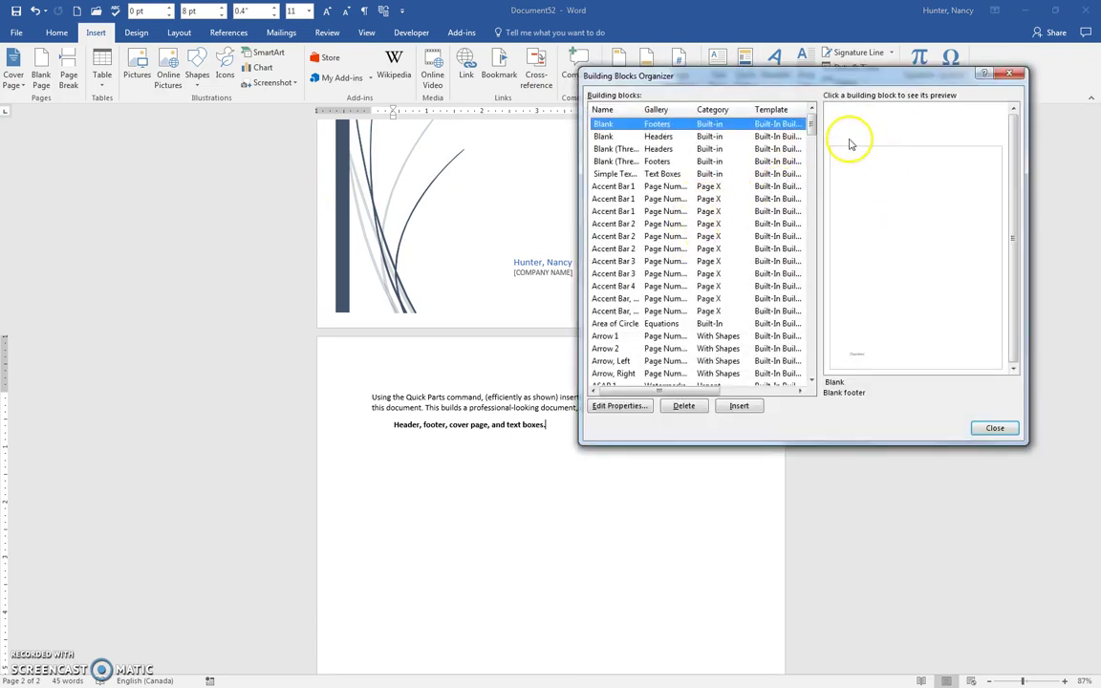
drag(811, 126, 803, 362)
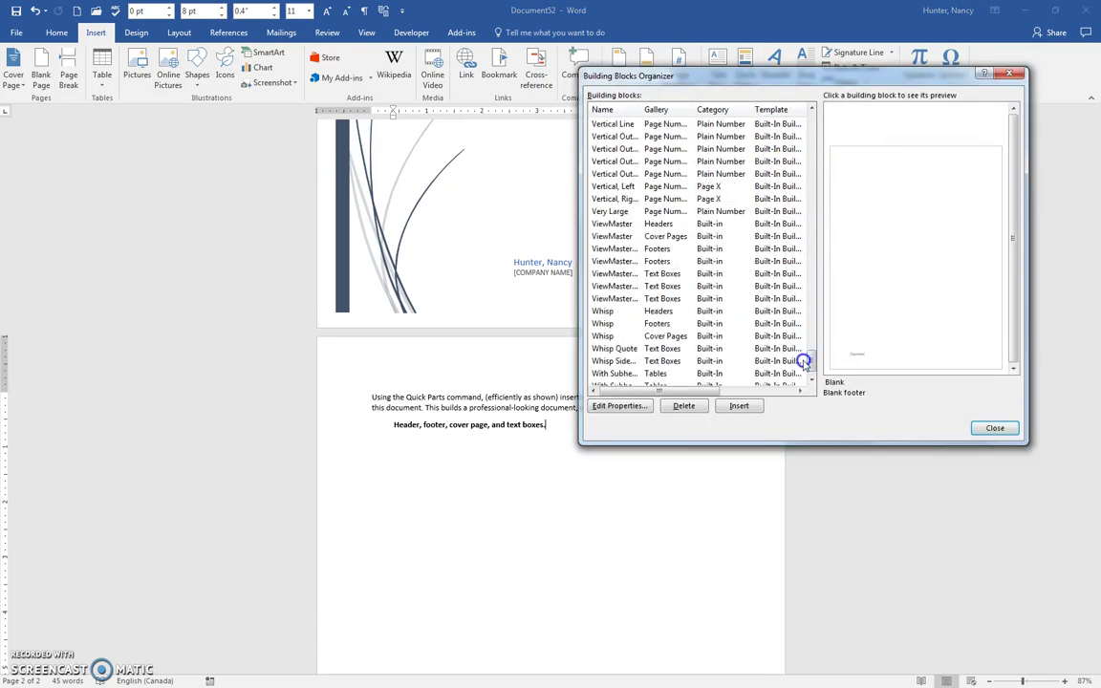
click(615, 312)
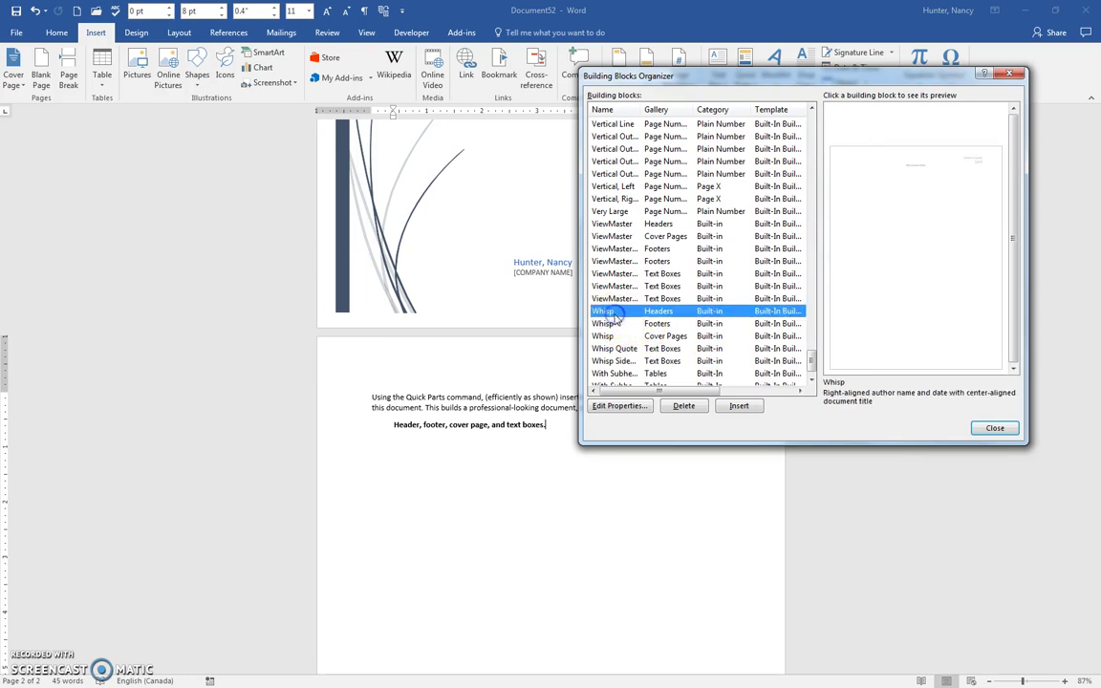
click(737, 407)
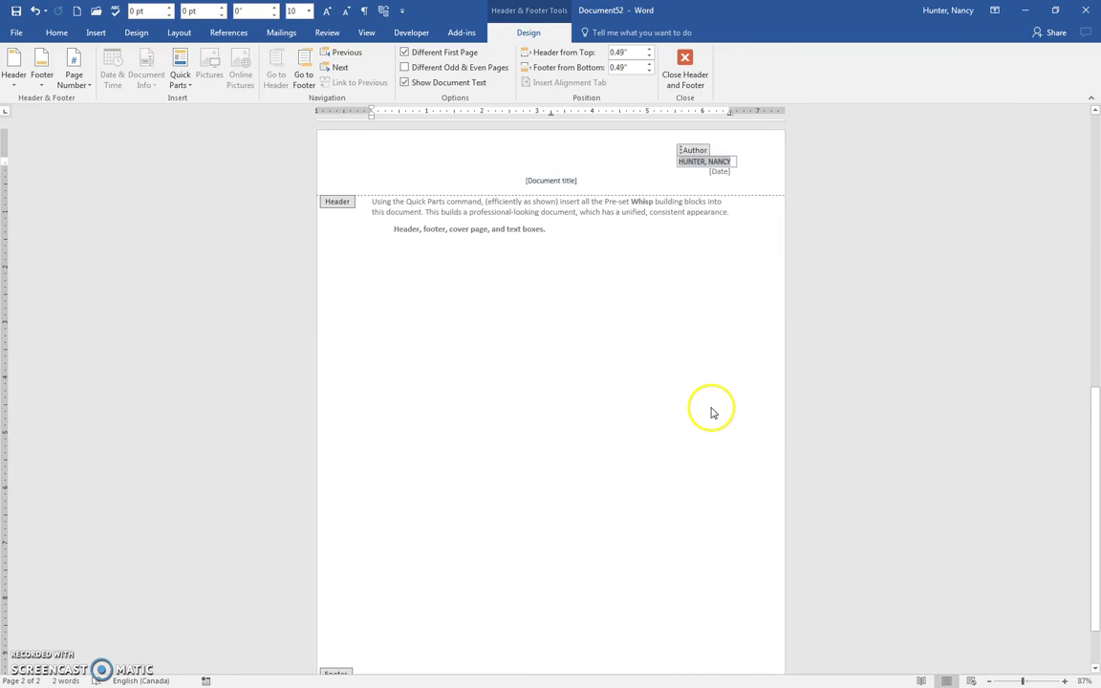
Check the header's Date and Title placeholders, then close the header and return to the body text.
scroll(711, 413, up, 3)
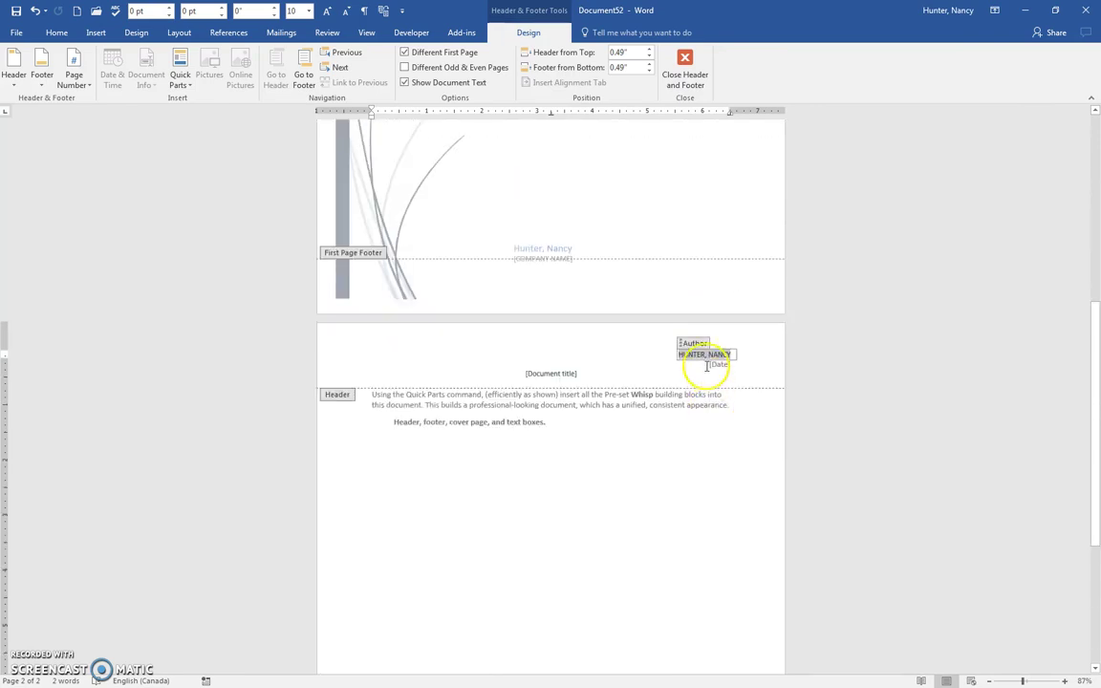
click(721, 366)
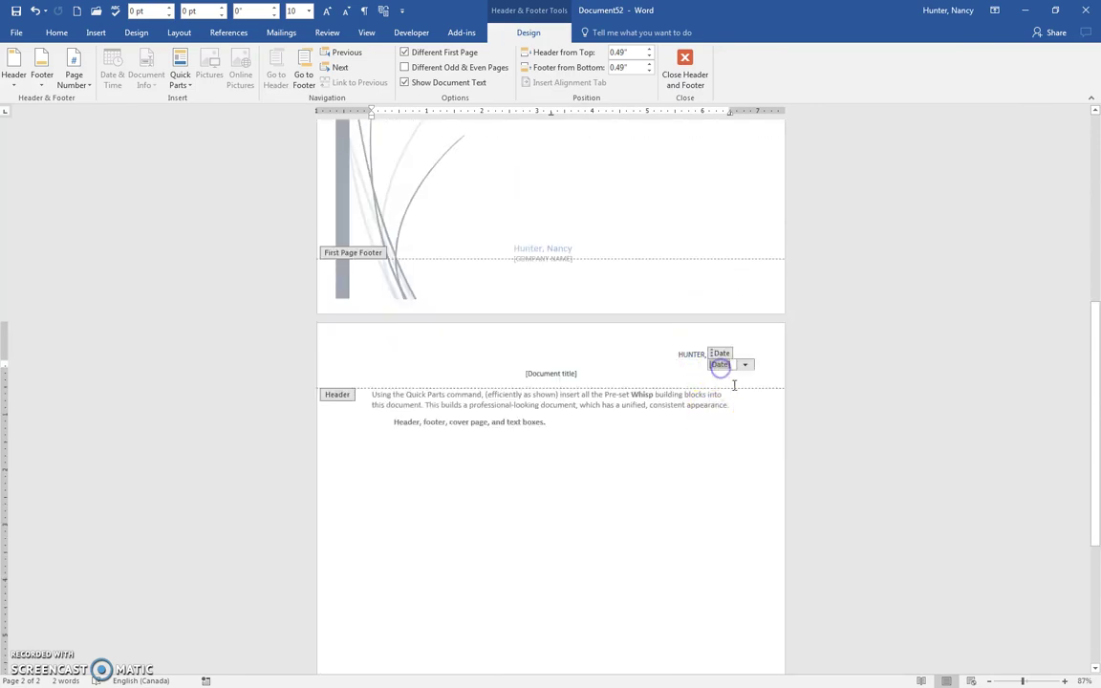
click(556, 374)
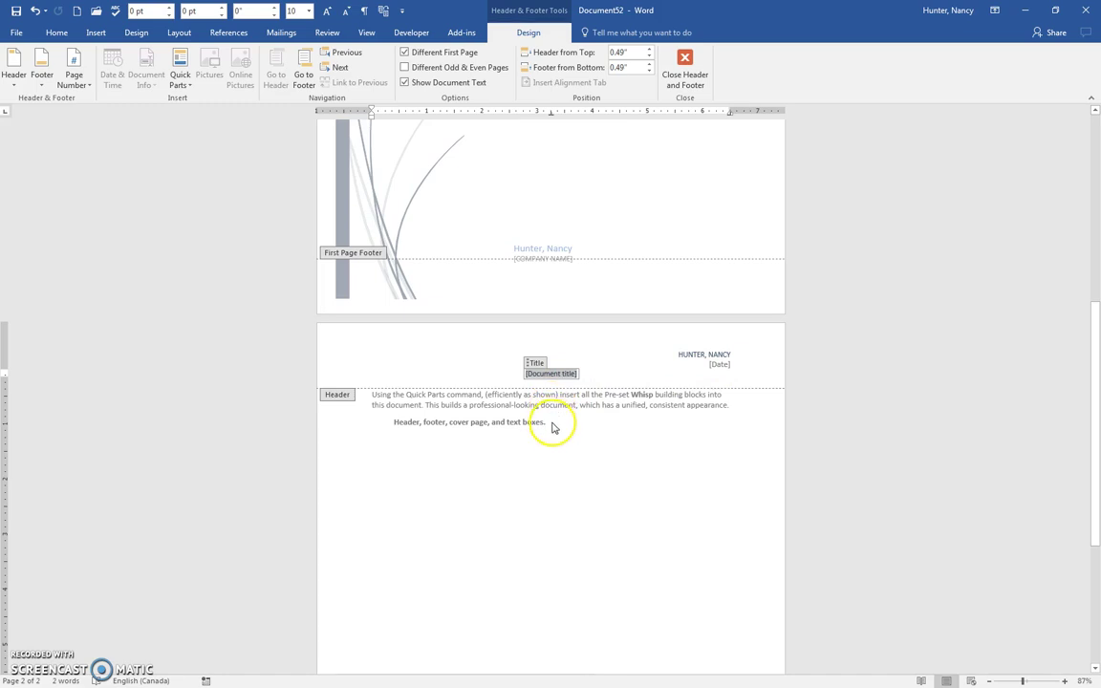
double_click(552, 424)
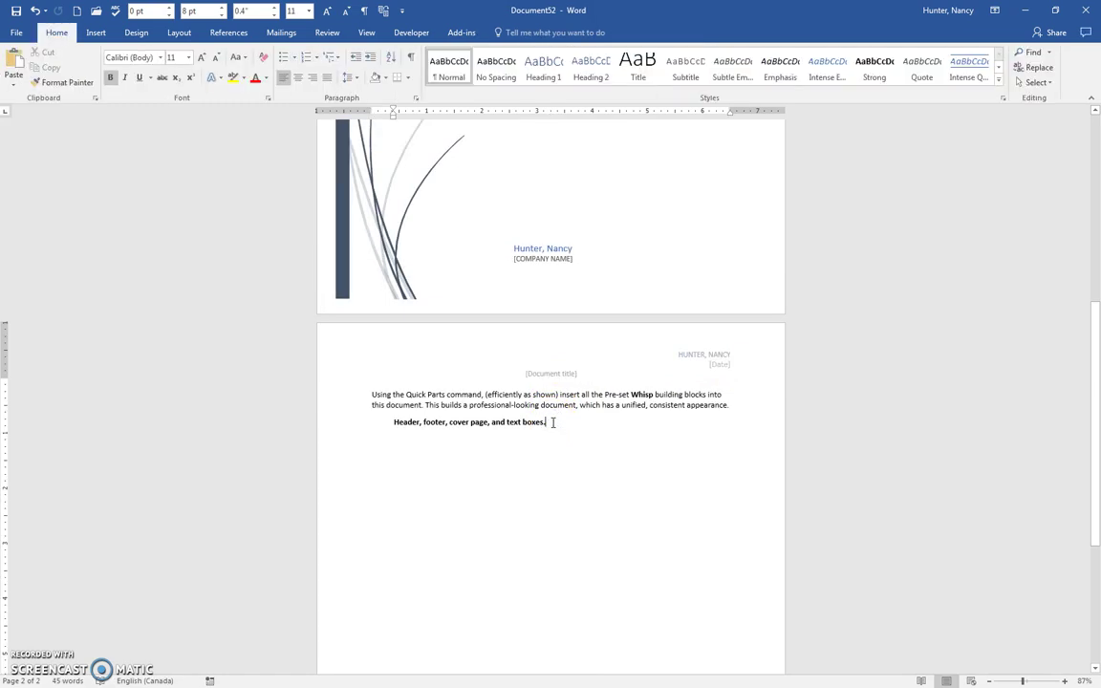
click(95, 32)
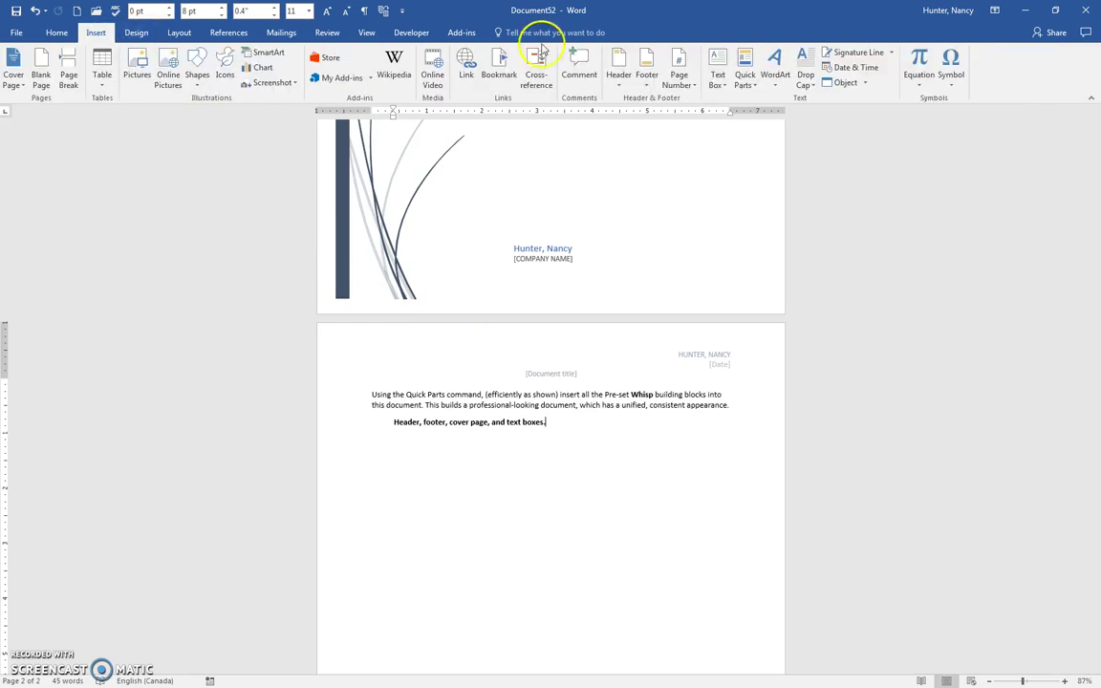
Insert the Whisp (Footers) block with its right-aligned page number.
click(746, 82)
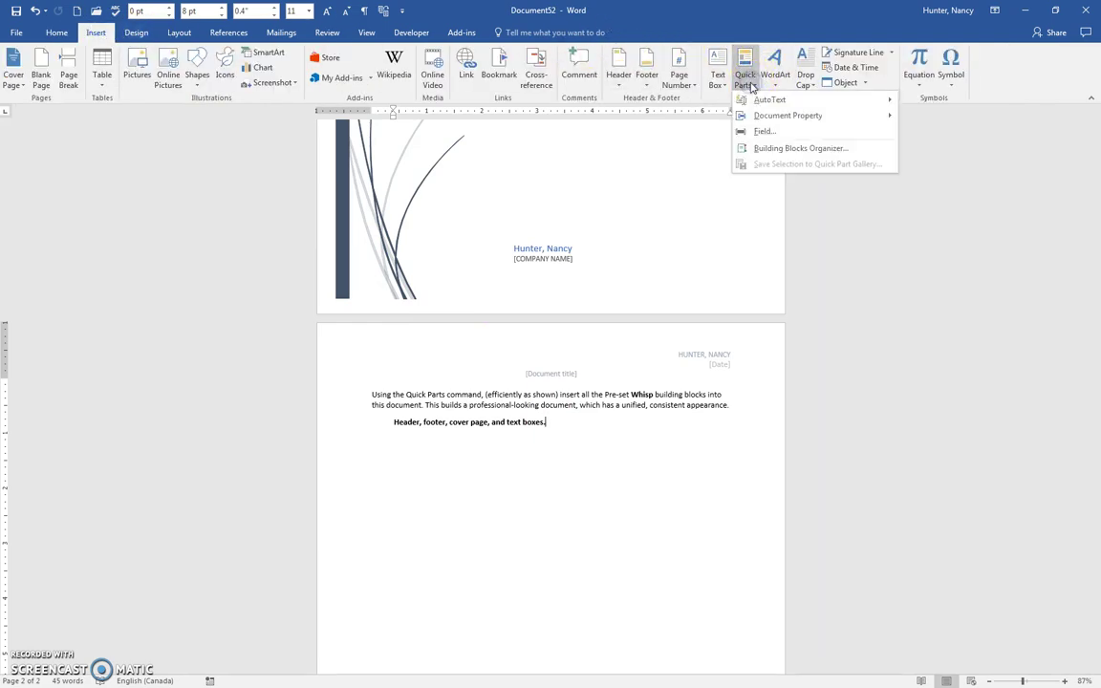
click(769, 148)
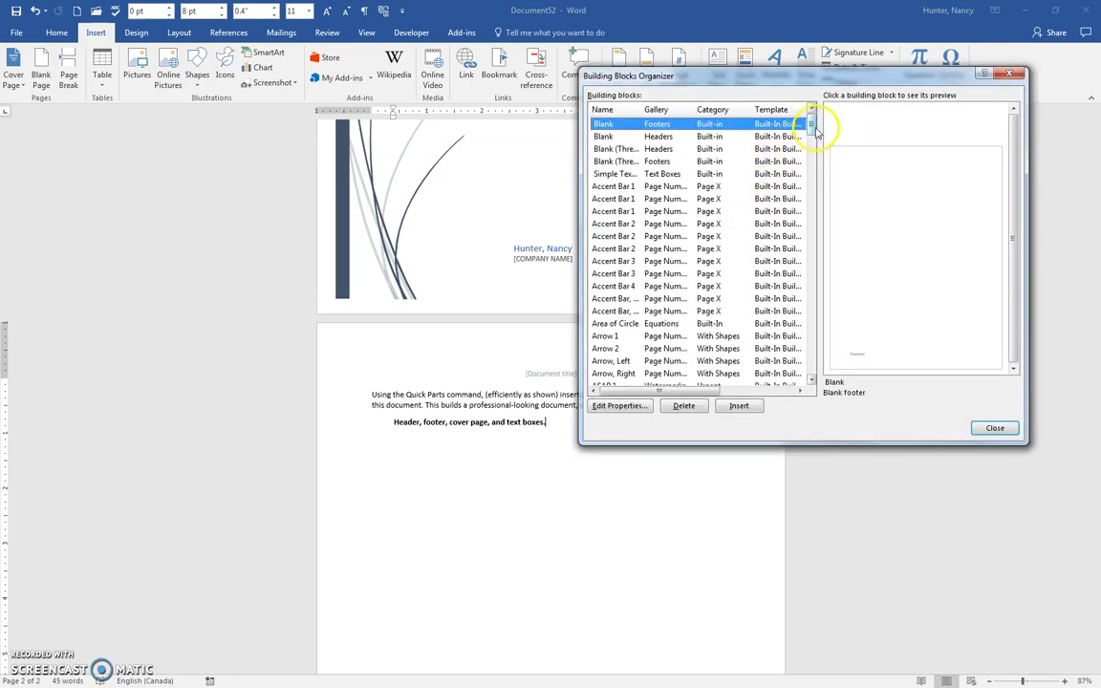
drag(812, 123, 812, 361)
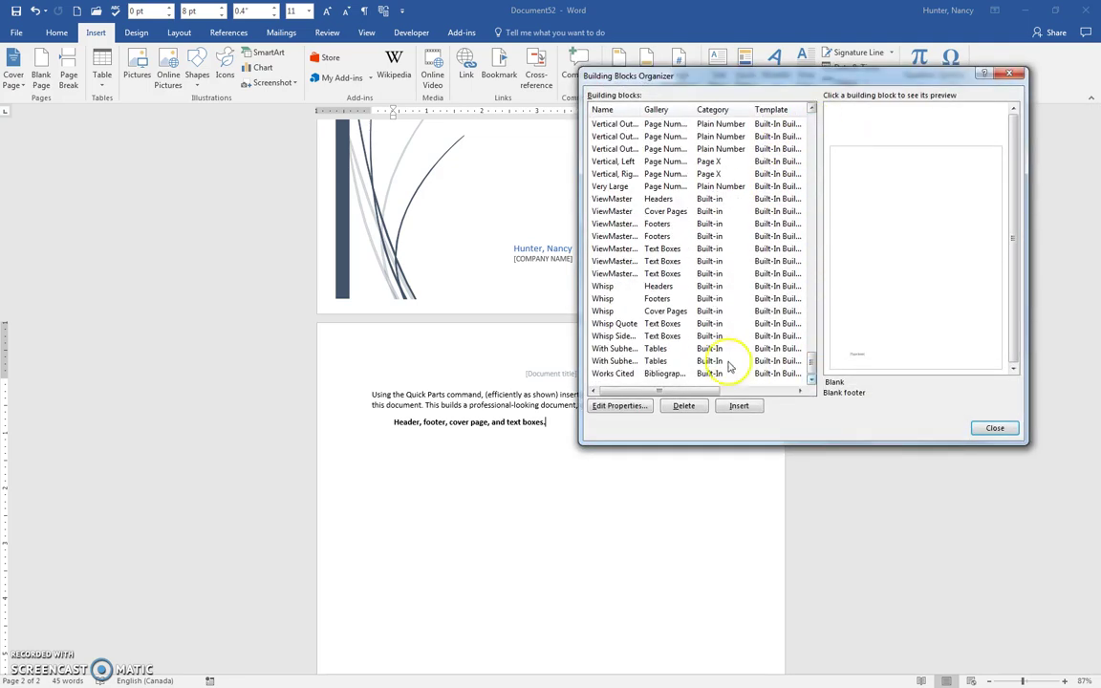
click(605, 299)
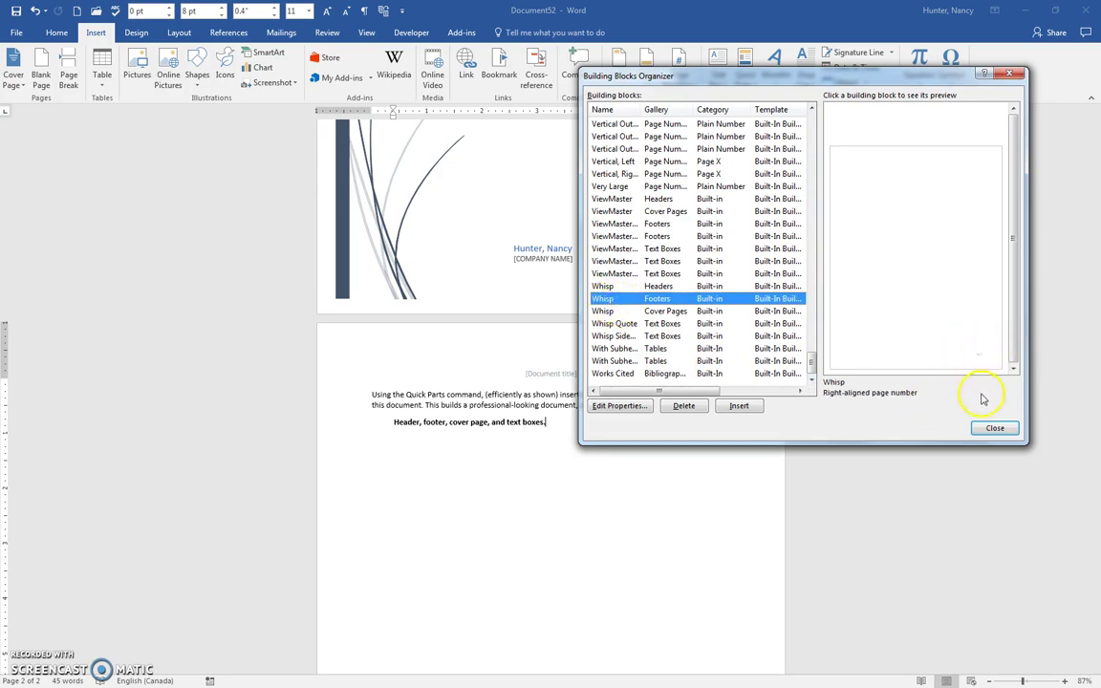
click(738, 406)
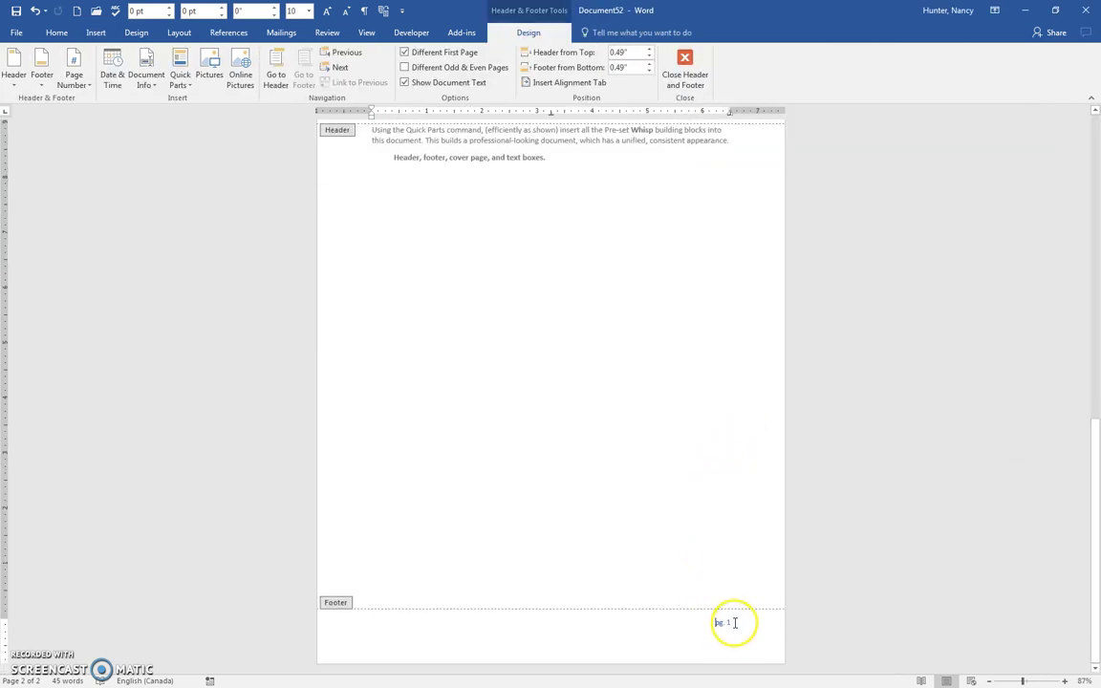
scroll(688, 472, up, 5)
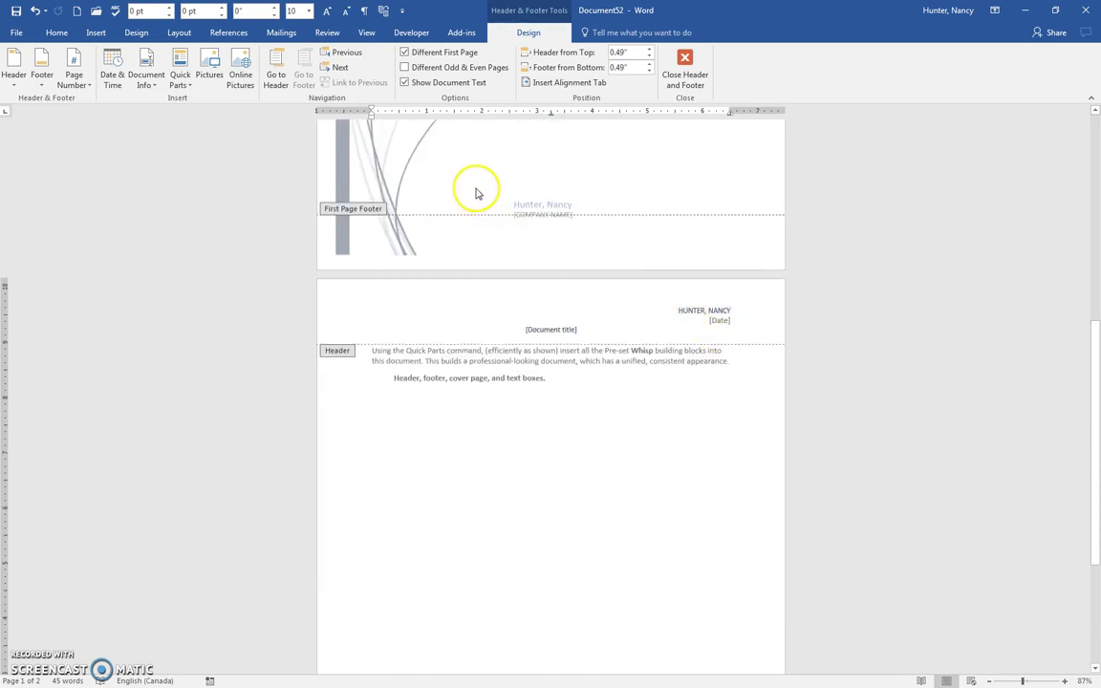
Close the footer and put the cursor back at the end of the body text.
double_click(547, 381)
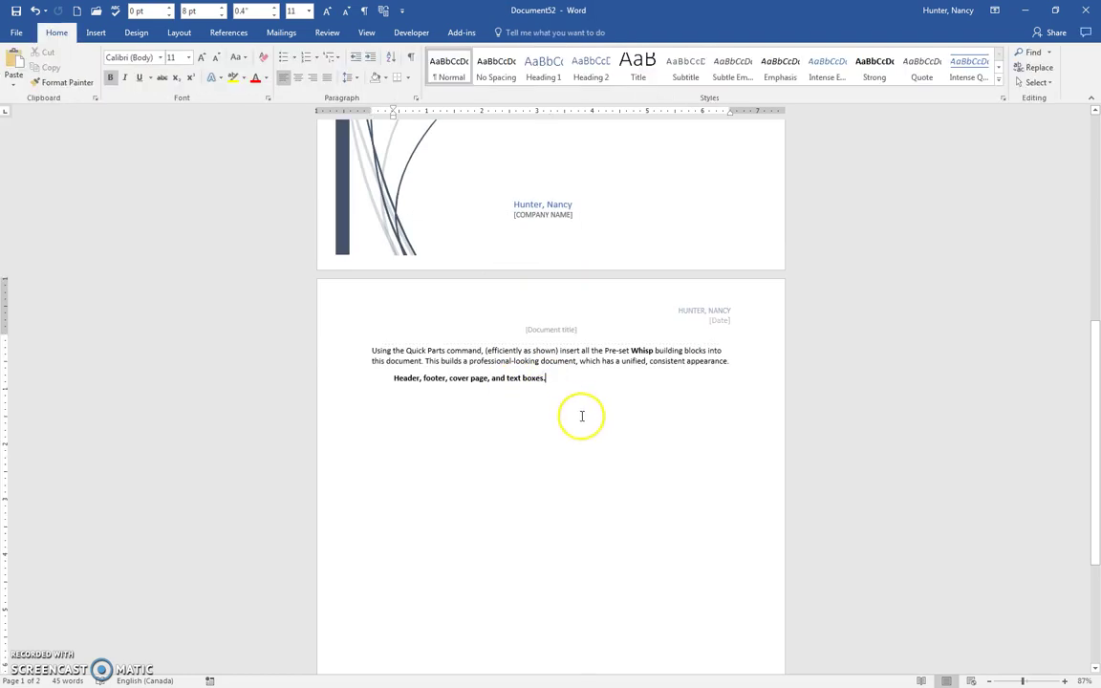
click(511, 401)
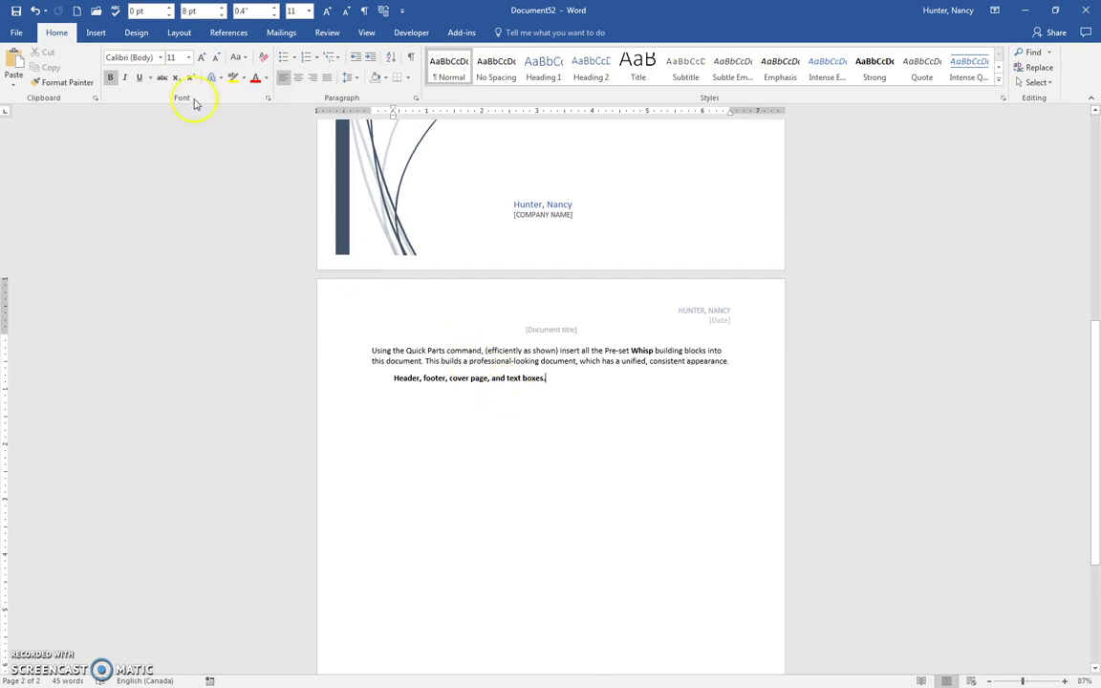
click(95, 33)
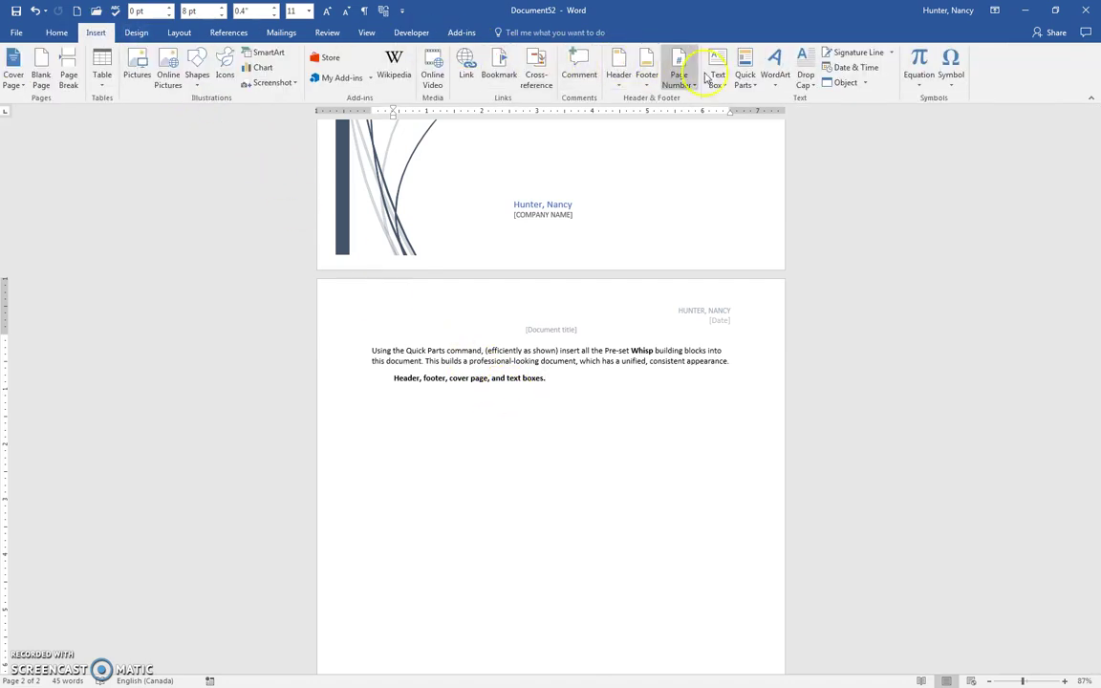
Insert the Whisp Sidebar (Text Boxes) block on page 2, then deselect it.
click(744, 80)
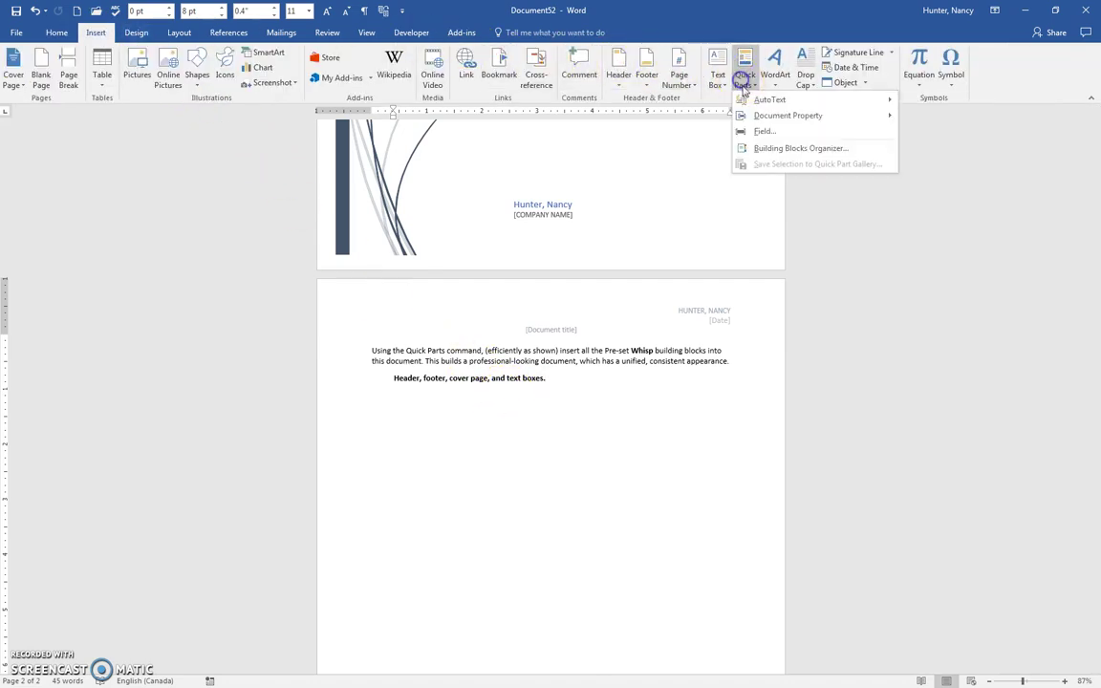
click(759, 149)
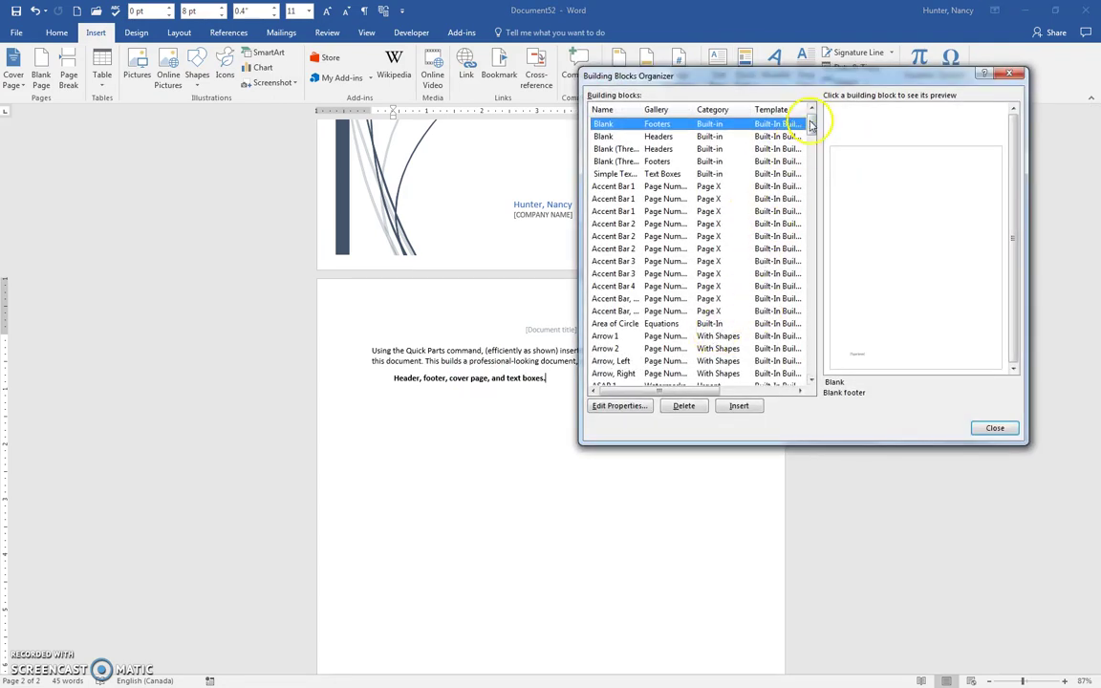
drag(811, 115, 811, 361)
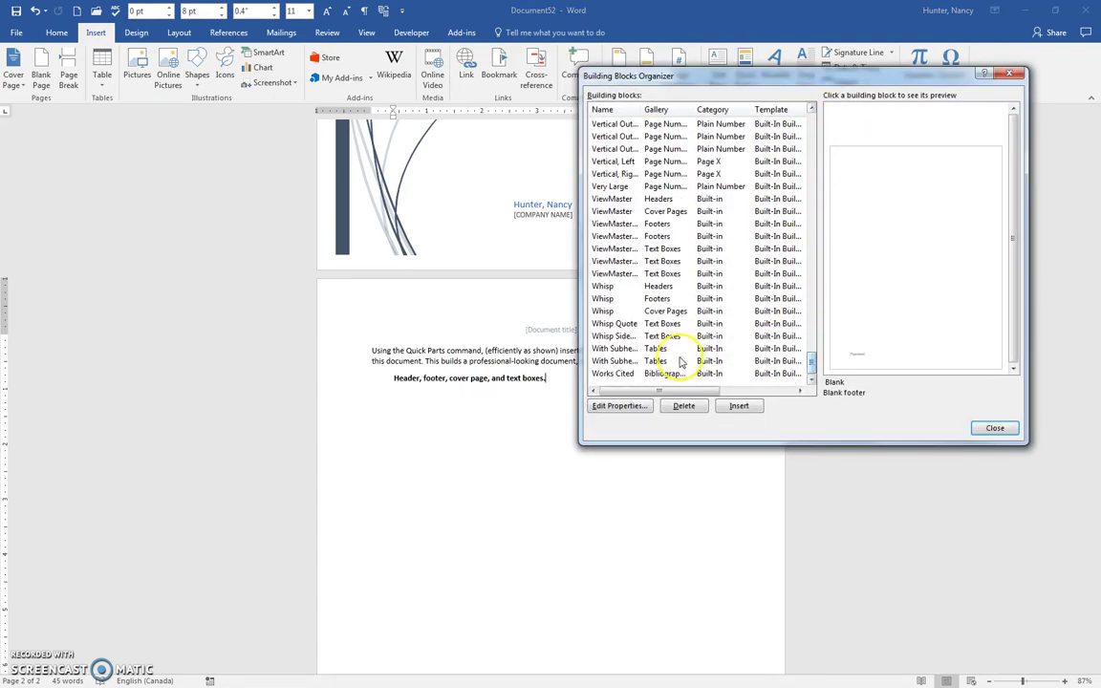
click(629, 336)
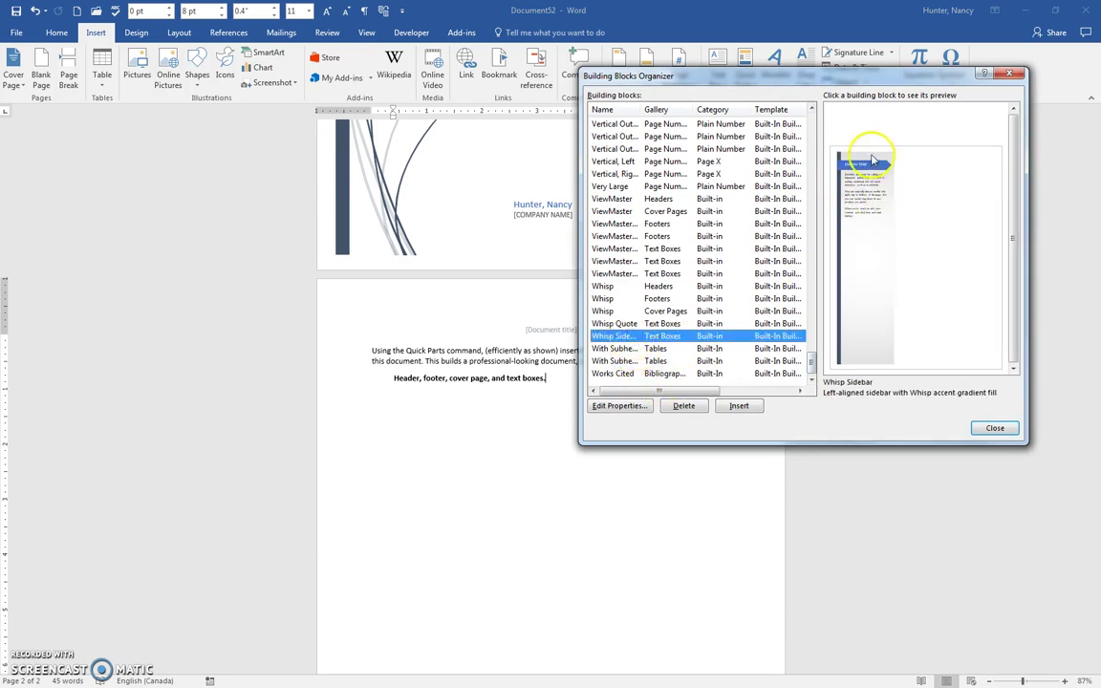
click(741, 406)
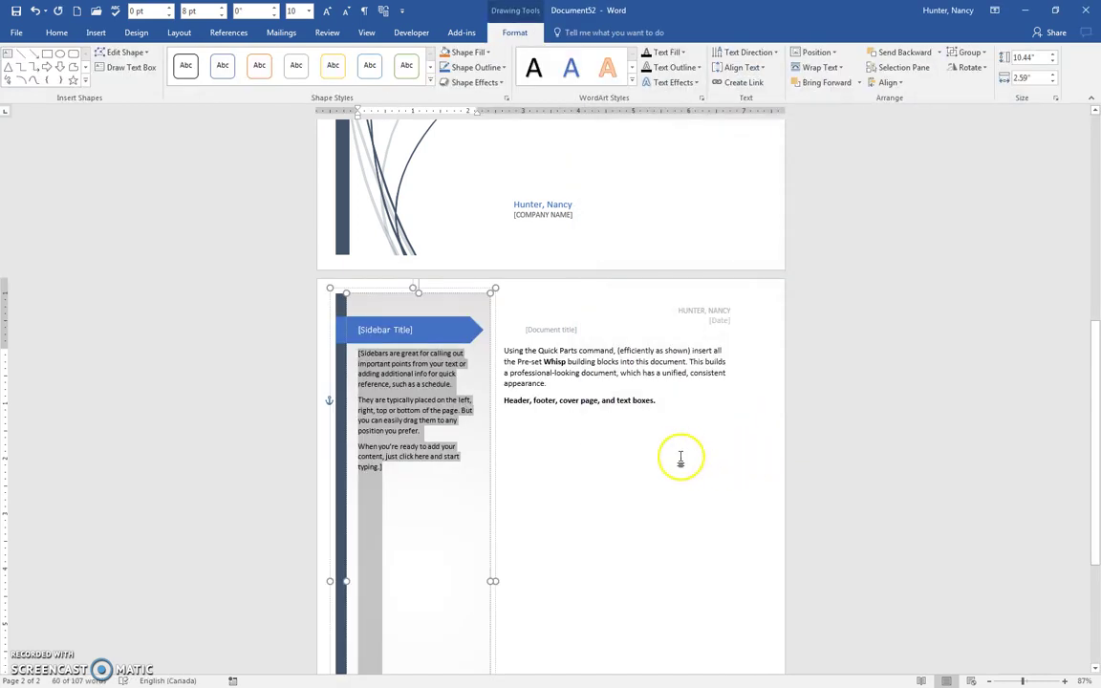
scroll(629, 456, down, 2)
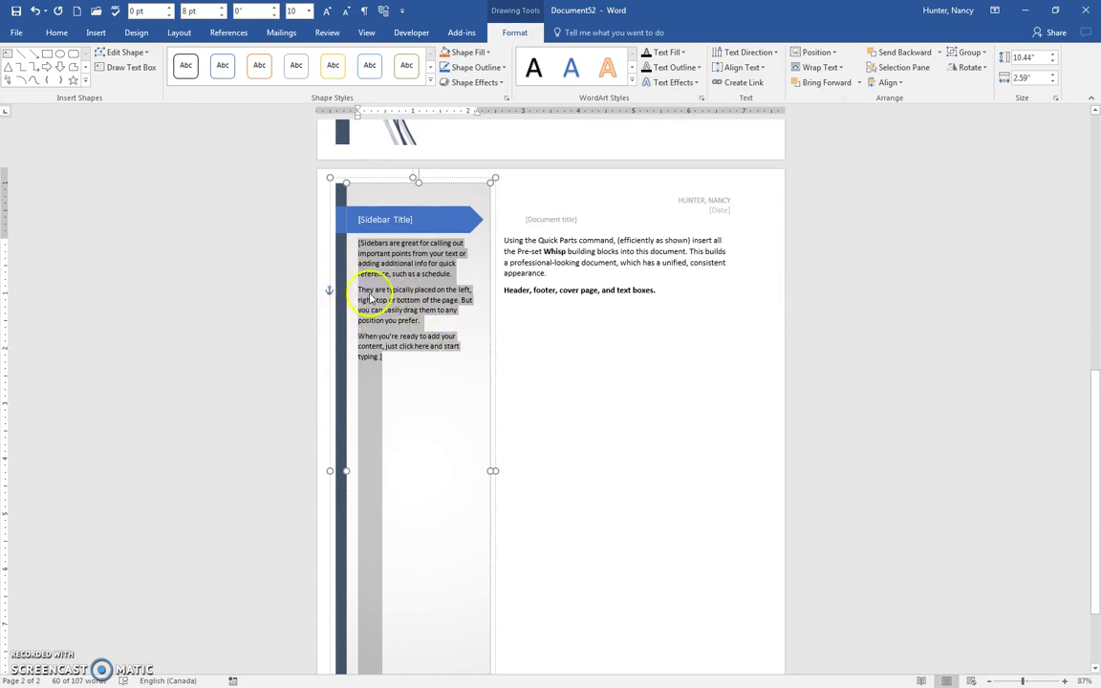
scroll(569, 307, up, 3)
scroll(569, 307, down, 2)
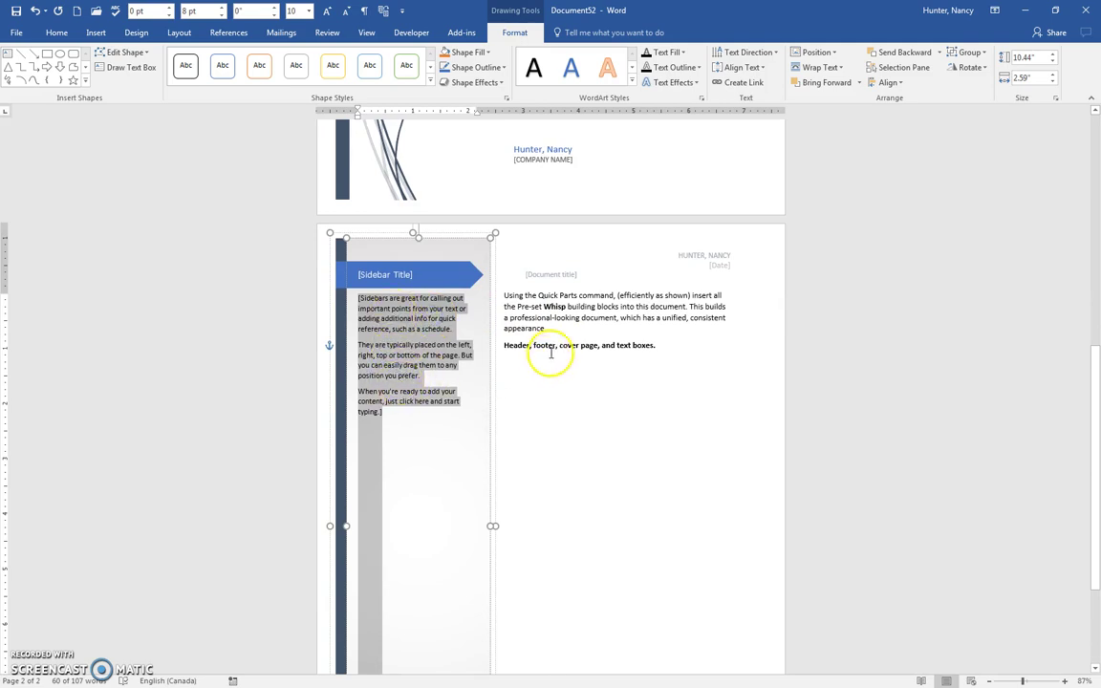
click(671, 348)
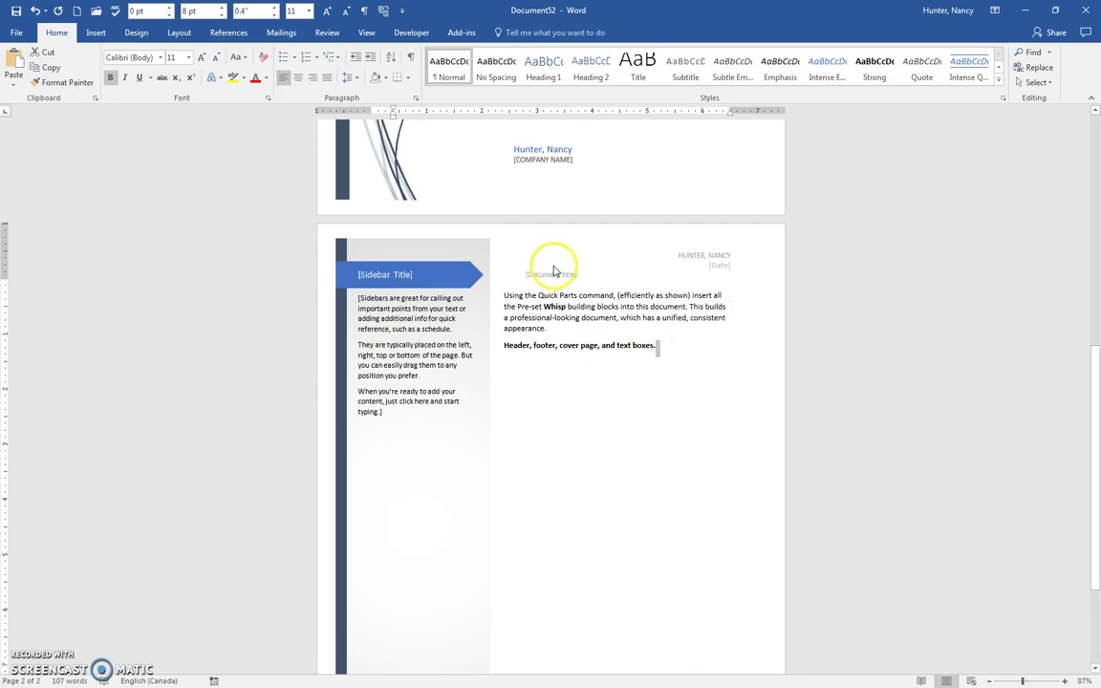
Insert the Whisp Quote text box and drag it below the body text, right of the sidebar.
click(96, 32)
click(752, 84)
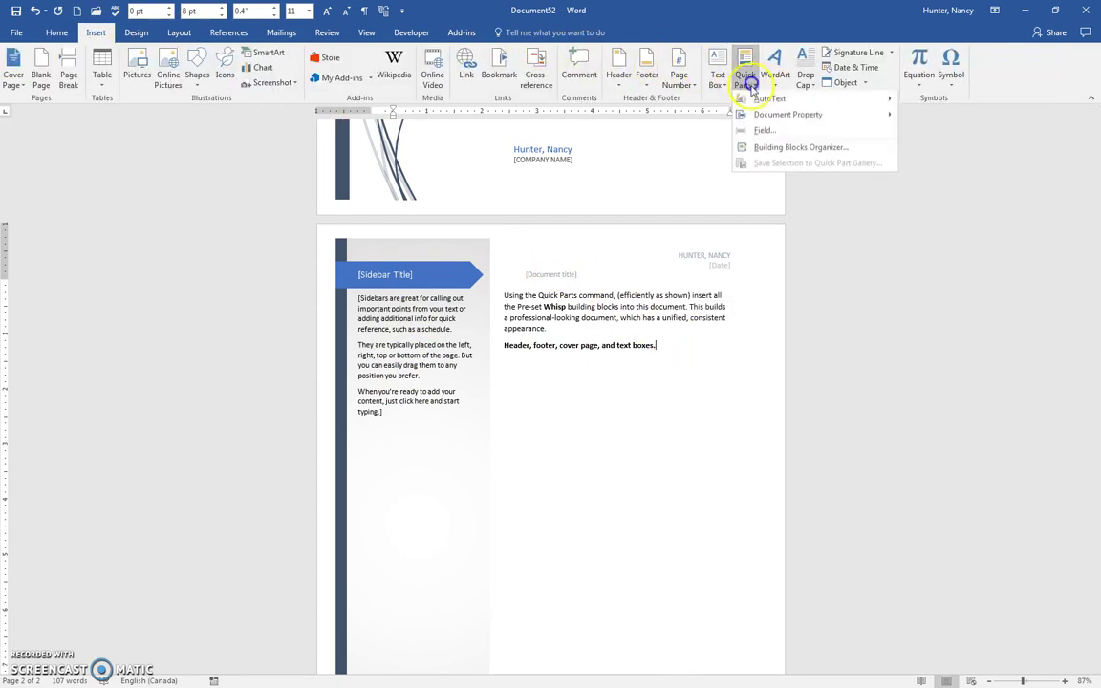
click(760, 149)
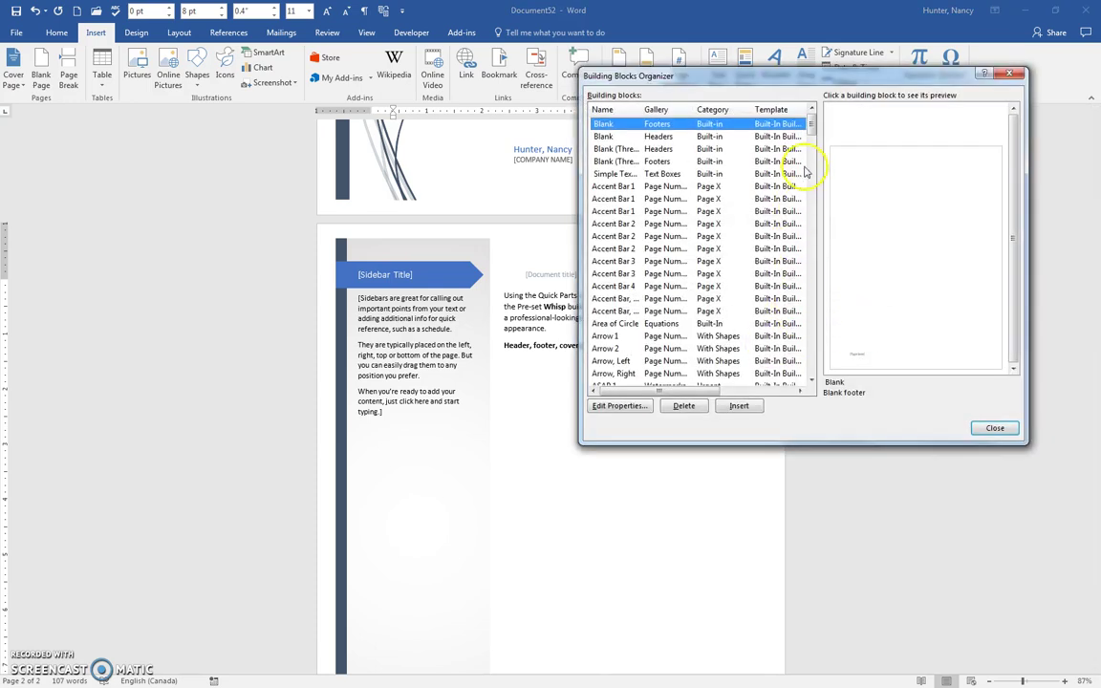
drag(810, 127, 810, 358)
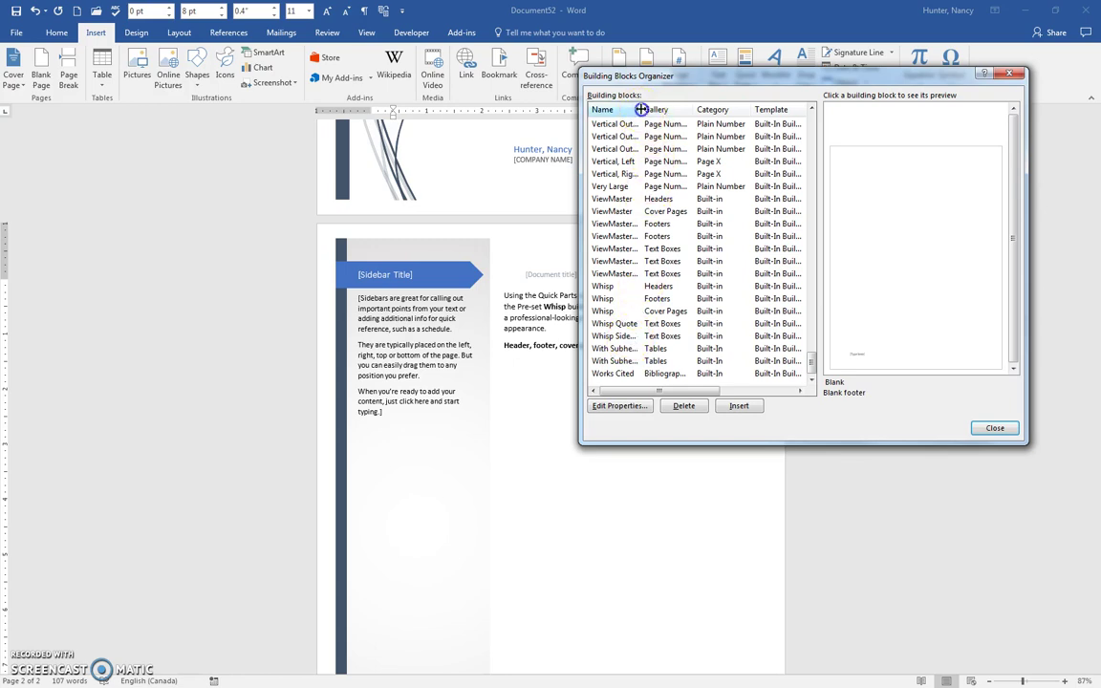
drag(641, 109, 701, 110)
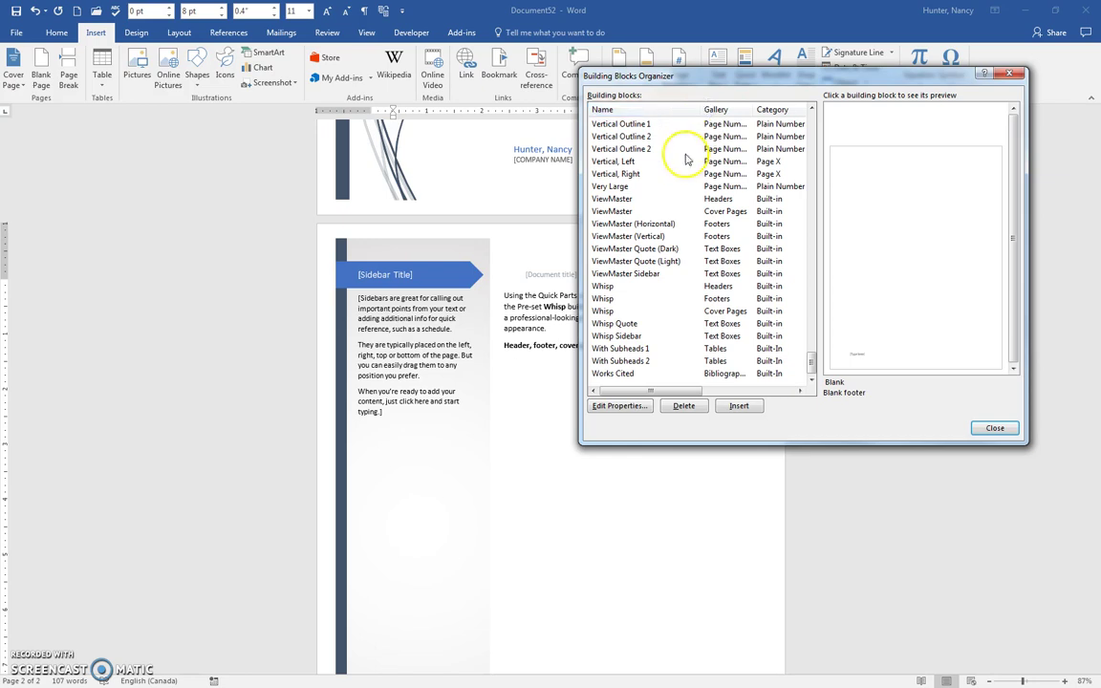
click(627, 325)
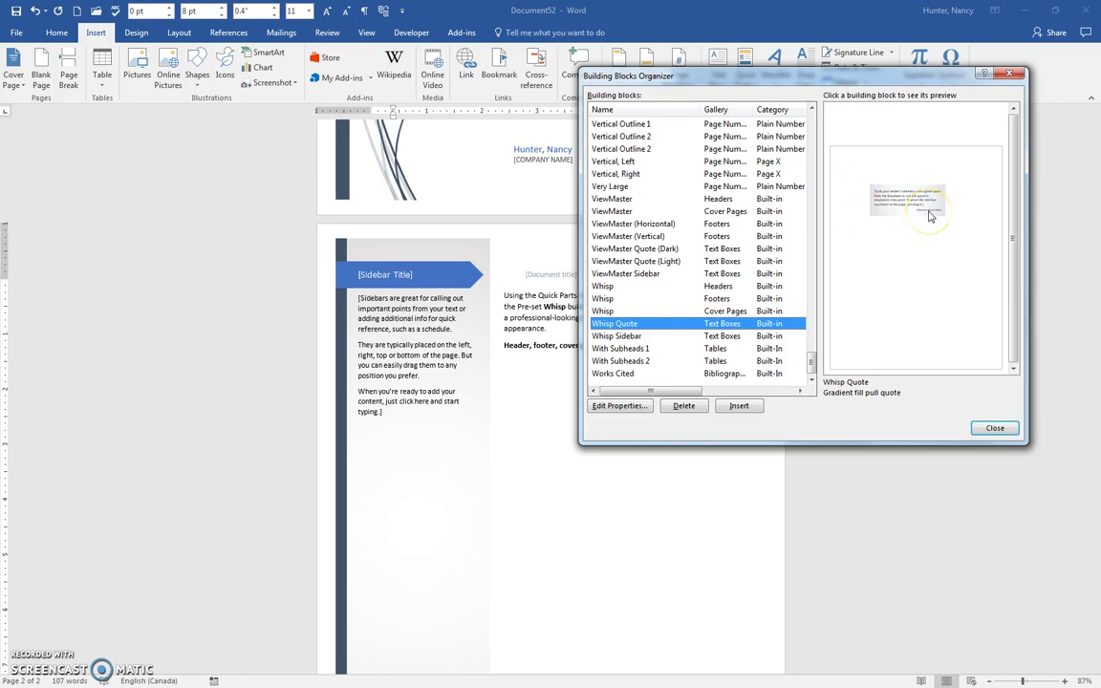
click(738, 406)
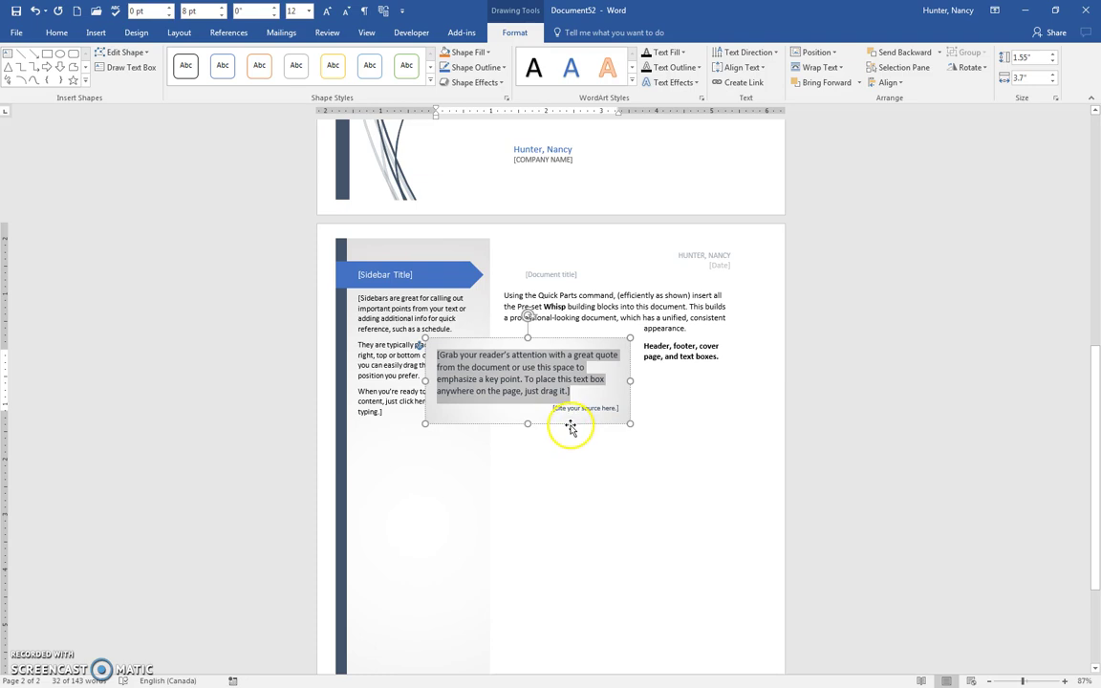
drag(570, 428, 669, 503)
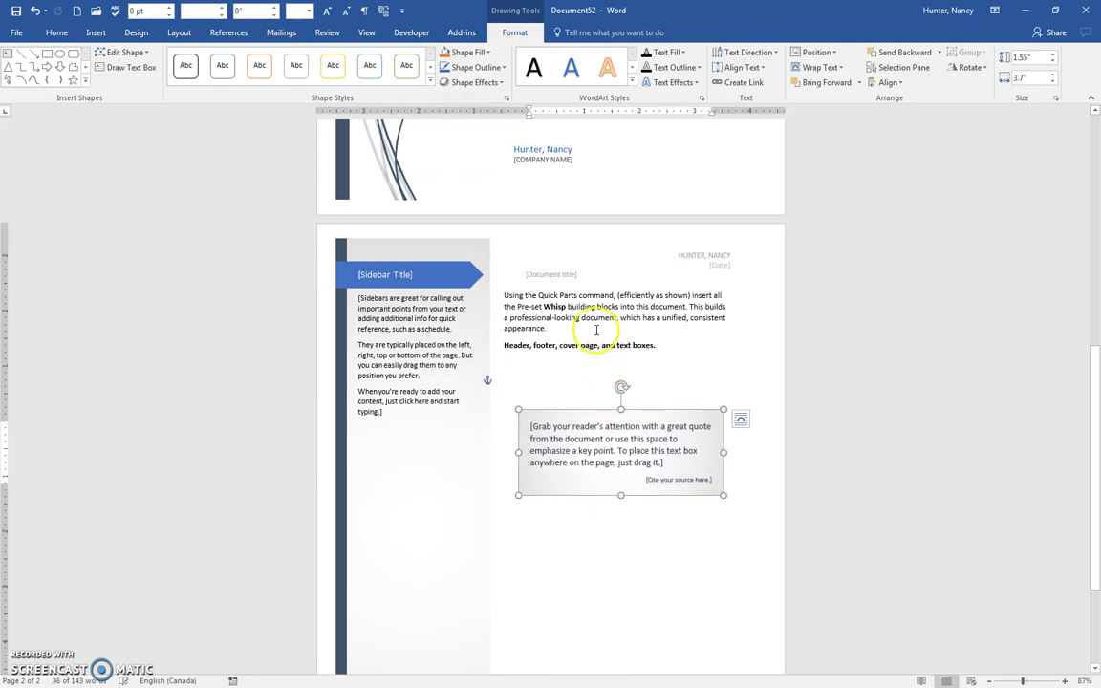